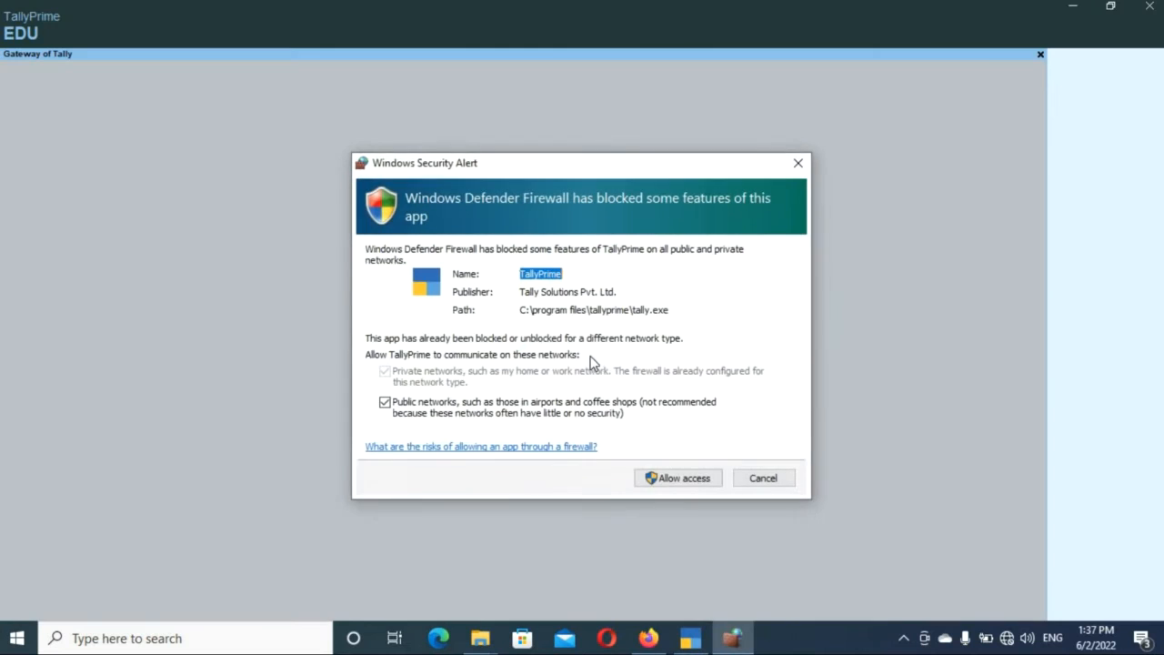
Allow TallyPrime network access, continue in Educational Mode and submit the TallyVault password.
{"action": "left_click", "coordinate": [678, 482]}
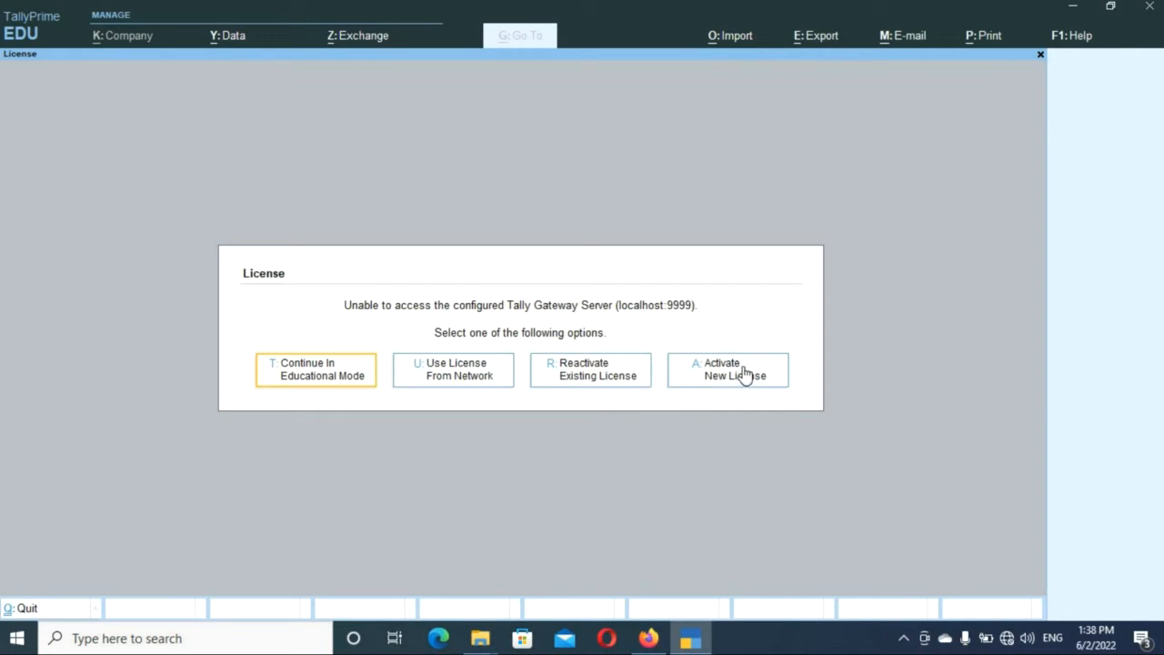
{"action": "left_click", "coordinate": [324, 373]}
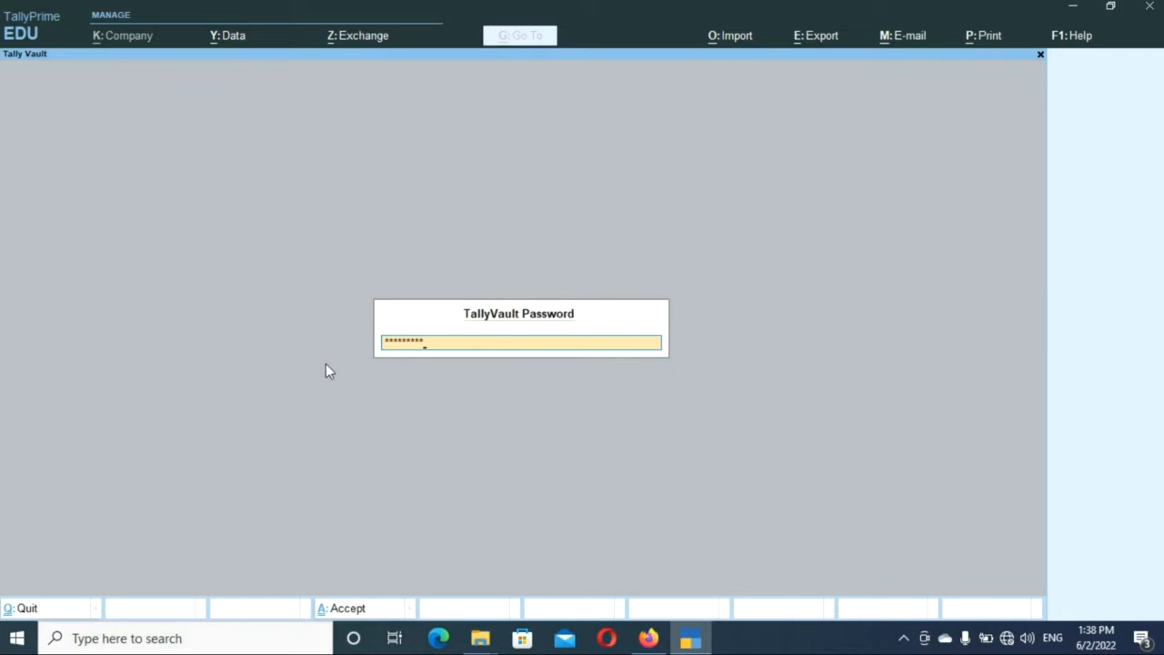
{"action": "key", "text": "Return"}
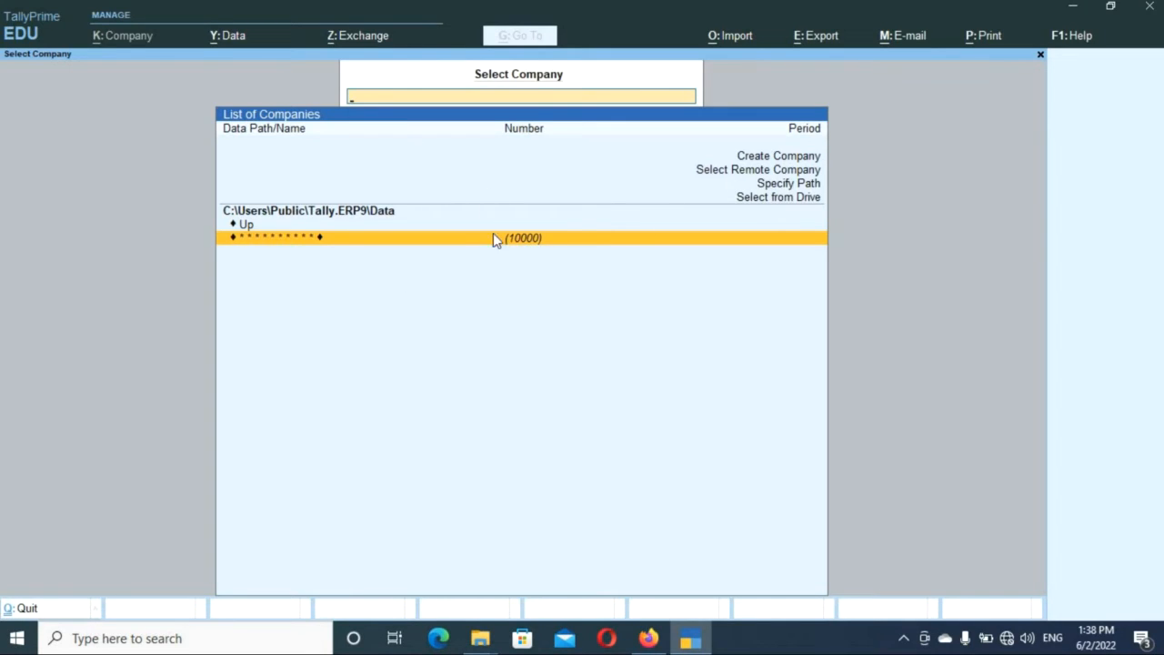
Choose Create Company from the Select Company list to start a new company.
{"action": "left_click", "coordinate": [789, 160]}
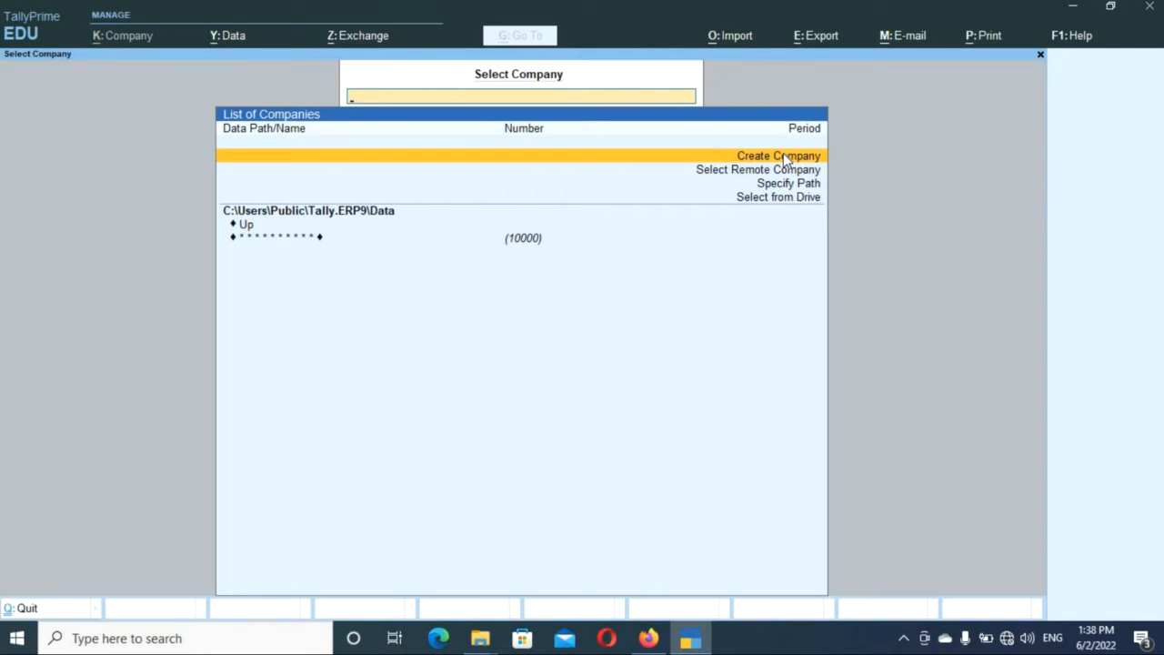
{"action": "left_click", "coordinate": [785, 160]}
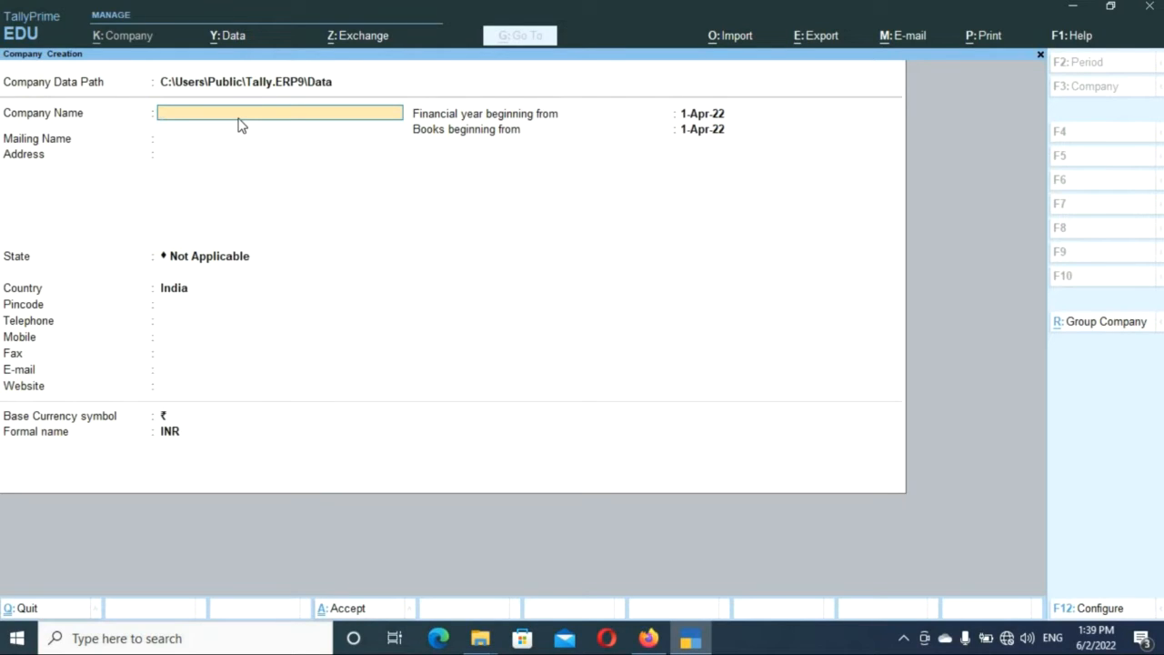
Enter 'India Tech Pvt.Ltd.' as the company name, then return to the name field.
{"action": "type", "text": "ndia Tech Pvt.Ltd."}
{"action": "key", "text": "Return"}
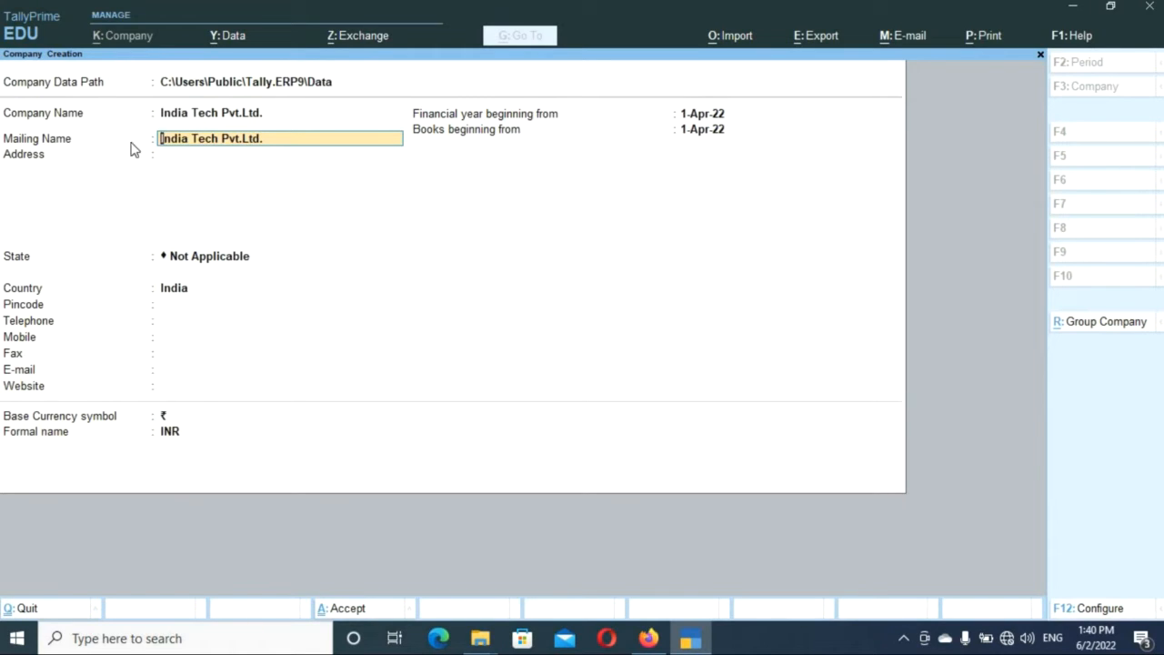
{"action": "left_click", "coordinate": [275, 117]}
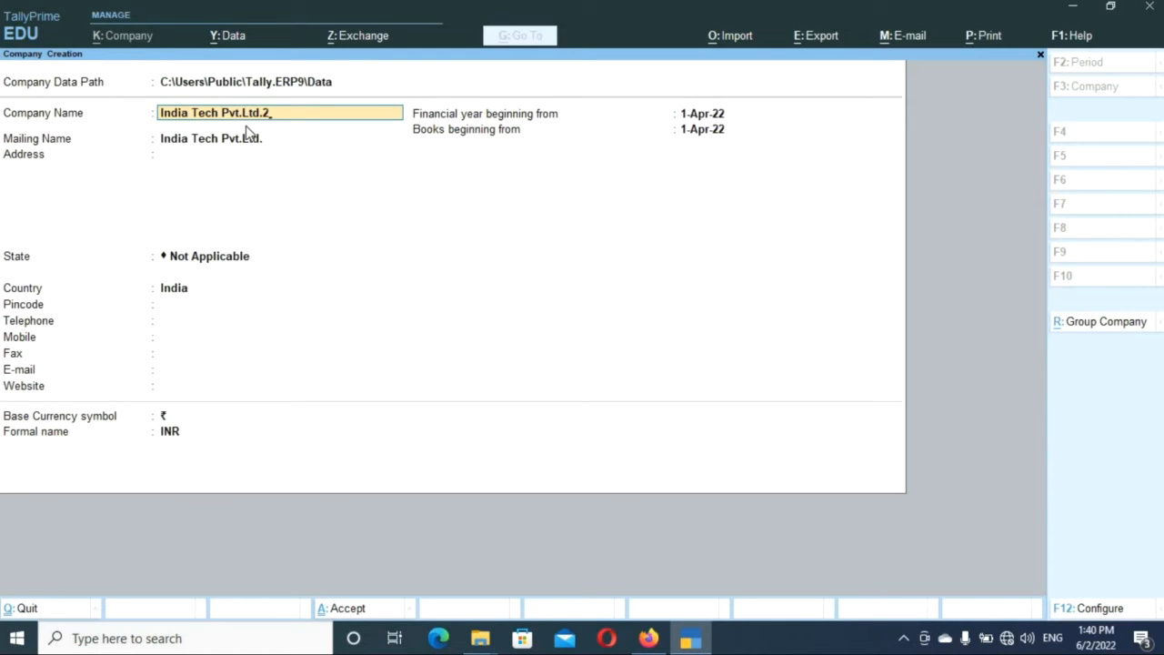
Complete the name as India Tech Pvt.Ltd.2020-2021 and keep mailing name 'India Tech Pvt.Ltd.'.
{"action": "type", "text": "0-2021"}
{"action": "key", "text": "Return"}
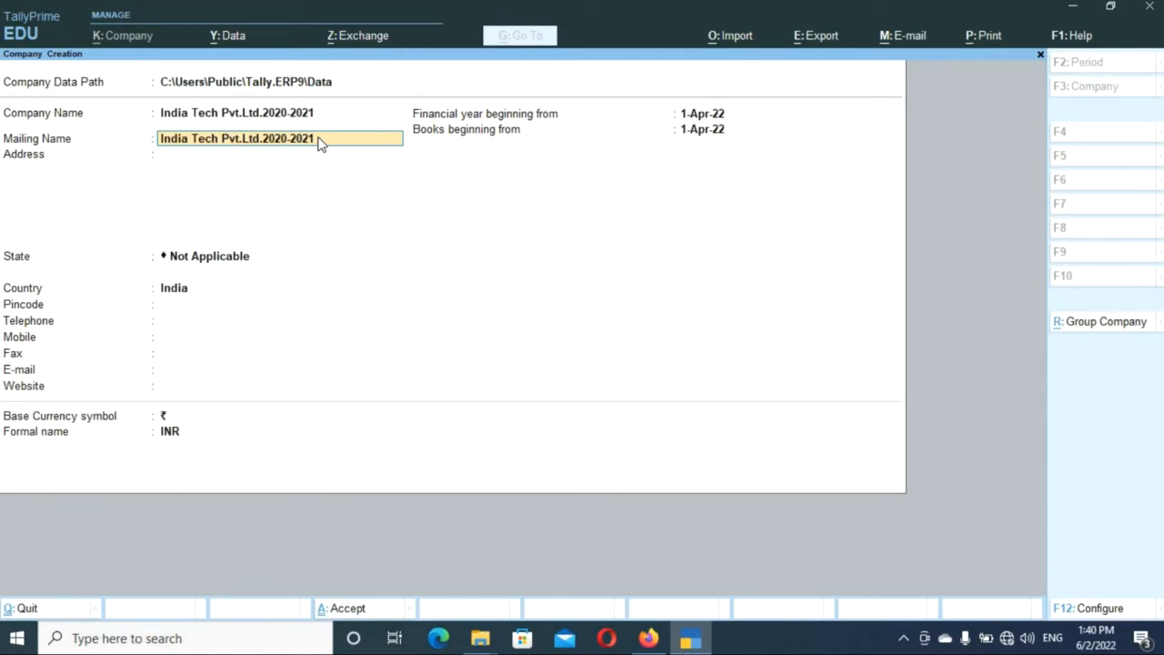
{"action": "key", "text": "BackSpace"}
{"action": "key", "text": "BackSpace"}
{"action": "key", "text": "BackSpace"}
{"action": "key", "text": "BackSpace"}
{"action": "key", "text": "BackSpace"}
{"action": "key", "text": "BackSpace"}
{"action": "key", "text": "BackSpace"}
{"action": "key", "text": "BackSpace"}
{"action": "key", "text": "BackSpace"}
{"action": "key", "text": "Return"}
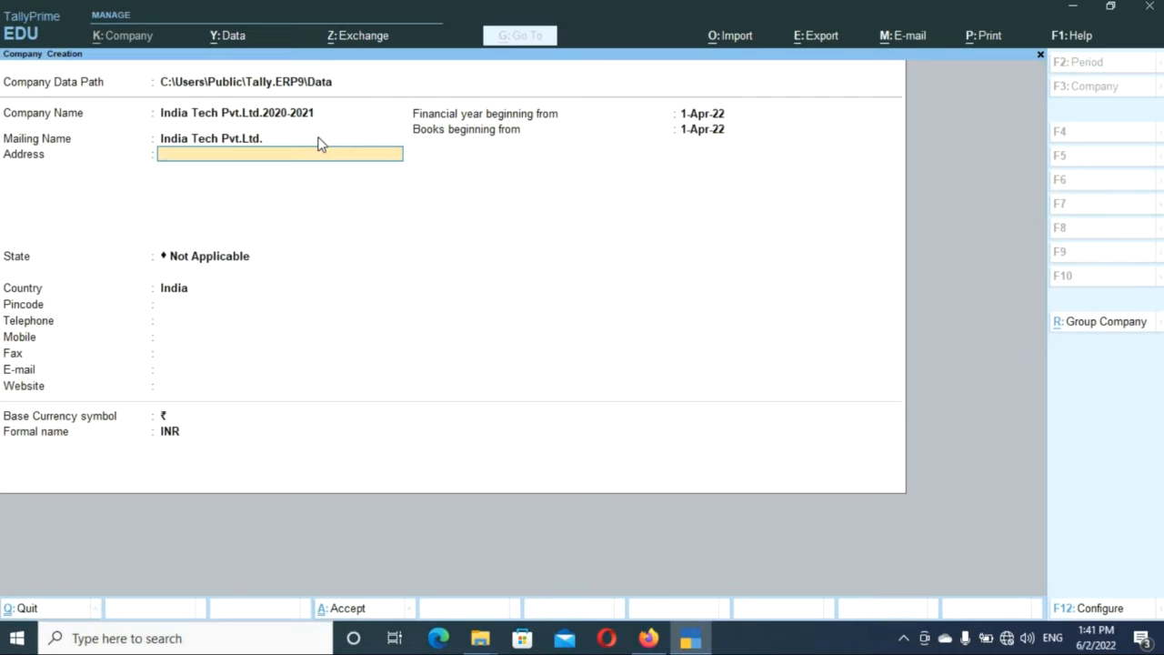
Enter the company's street address and city, then move on to the State field.
{"action": "type", "text": "Tilak Naga"}
{"action": "type", "text": "r Luknow"}
{"action": "key", "text": "Return"}
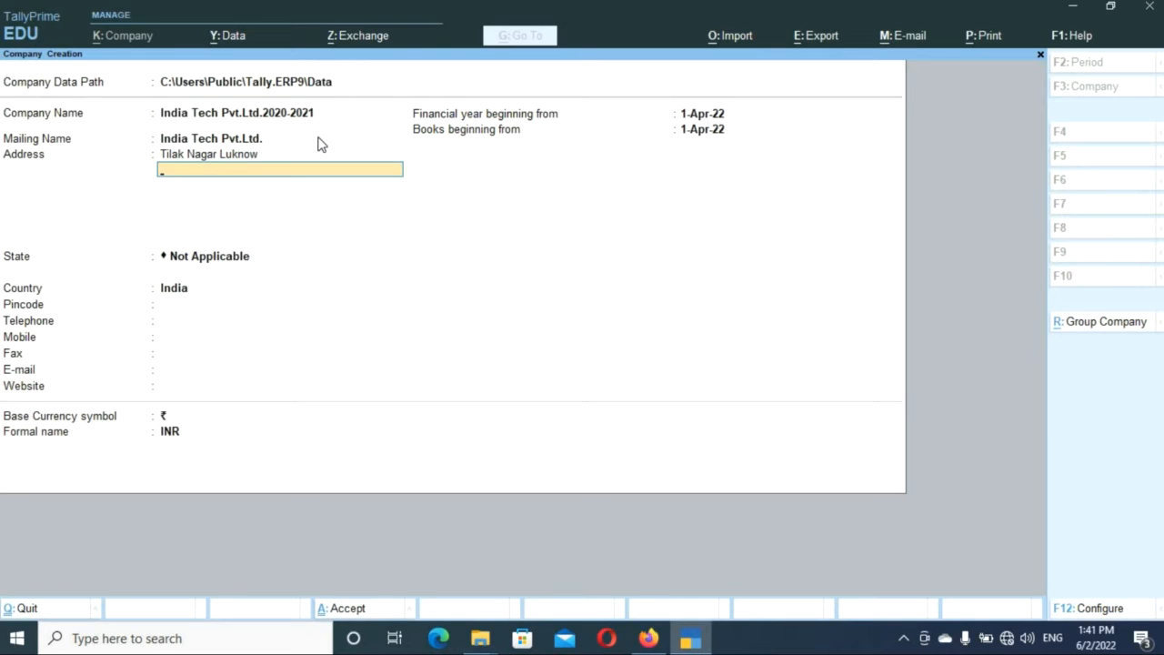
{"action": "key", "text": "Return"}
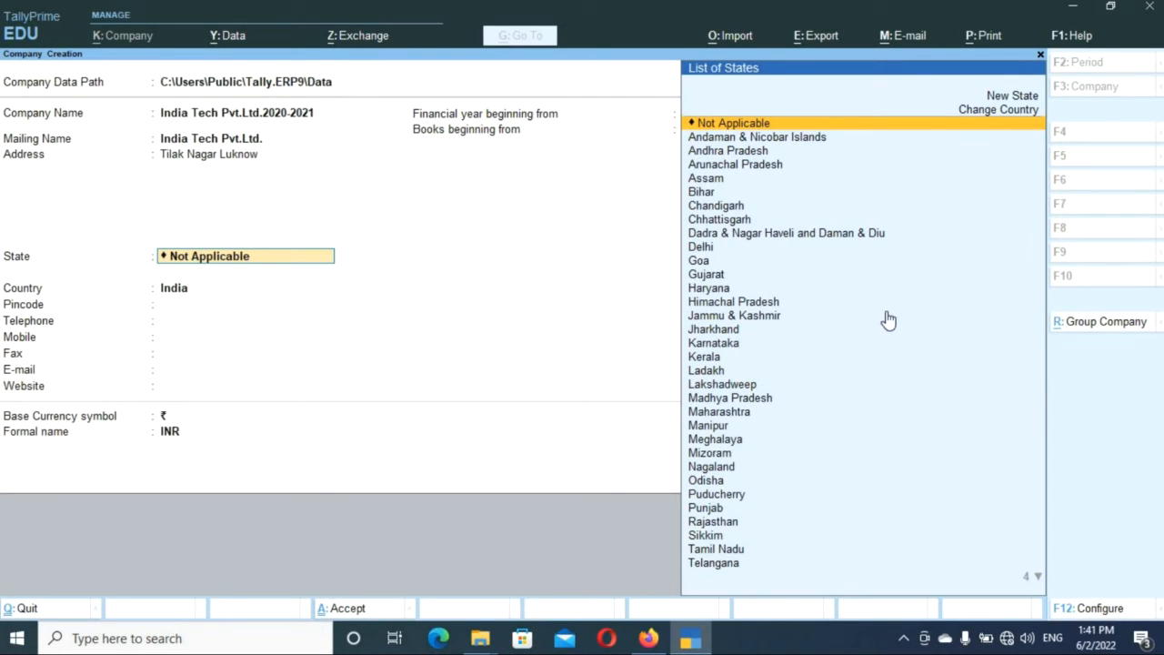
Pick Uttar Pradesh from the List of States.
{"action": "key", "text": "Down"}
{"action": "key", "text": "Down"}
{"action": "key", "text": "Down"}
{"action": "key", "text": "Down"}
{"action": "key", "text": "Down"}
{"action": "key", "text": "Down"}
{"action": "key", "text": "Down"}
{"action": "key", "text": "Down"}
{"action": "key", "text": "Down"}
{"action": "key", "text": "Down"}
{"action": "key", "text": "Down"}
{"action": "key", "text": "Down"}
{"action": "key", "text": "Down"}
{"action": "key", "text": "Down"}
{"action": "key", "text": "Down"}
{"action": "key", "text": "Down"}
{"action": "key", "text": "Down"}
{"action": "key", "text": "Down"}
{"action": "key", "text": "Down"}
{"action": "key", "text": "Down"}
{"action": "key", "text": "Down"}
{"action": "key", "text": "Down"}
{"action": "key", "text": "Down"}
{"action": "key", "text": "Down"}
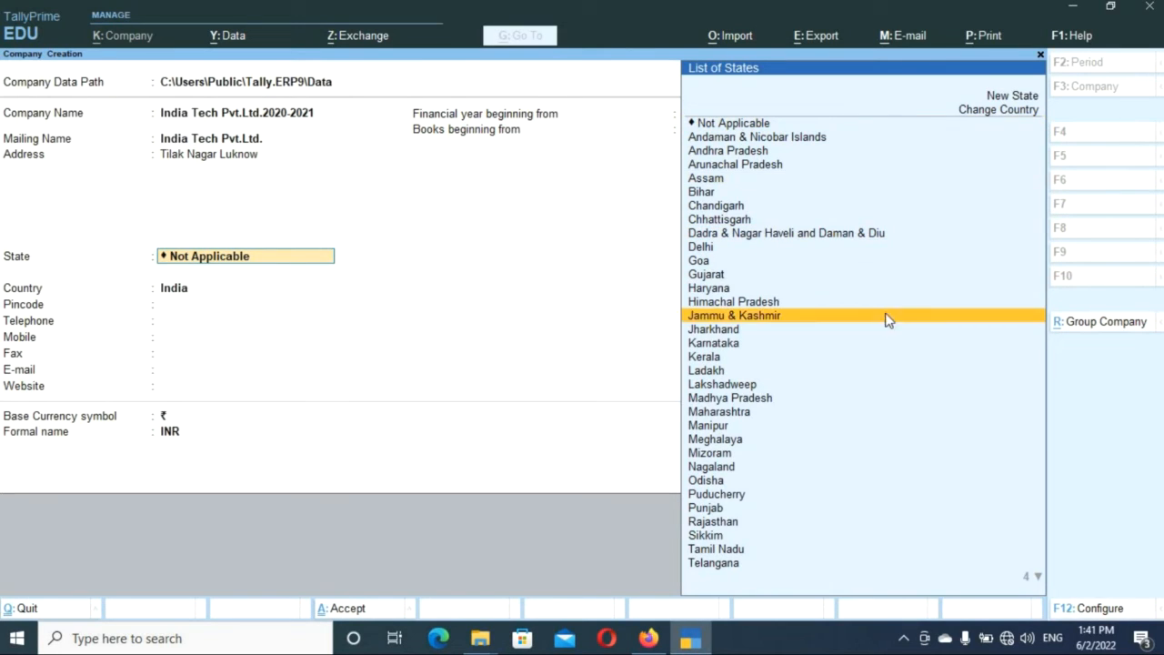
{"action": "left_click", "coordinate": [1036, 579]}
{"action": "left_click", "coordinate": [1037, 579]}
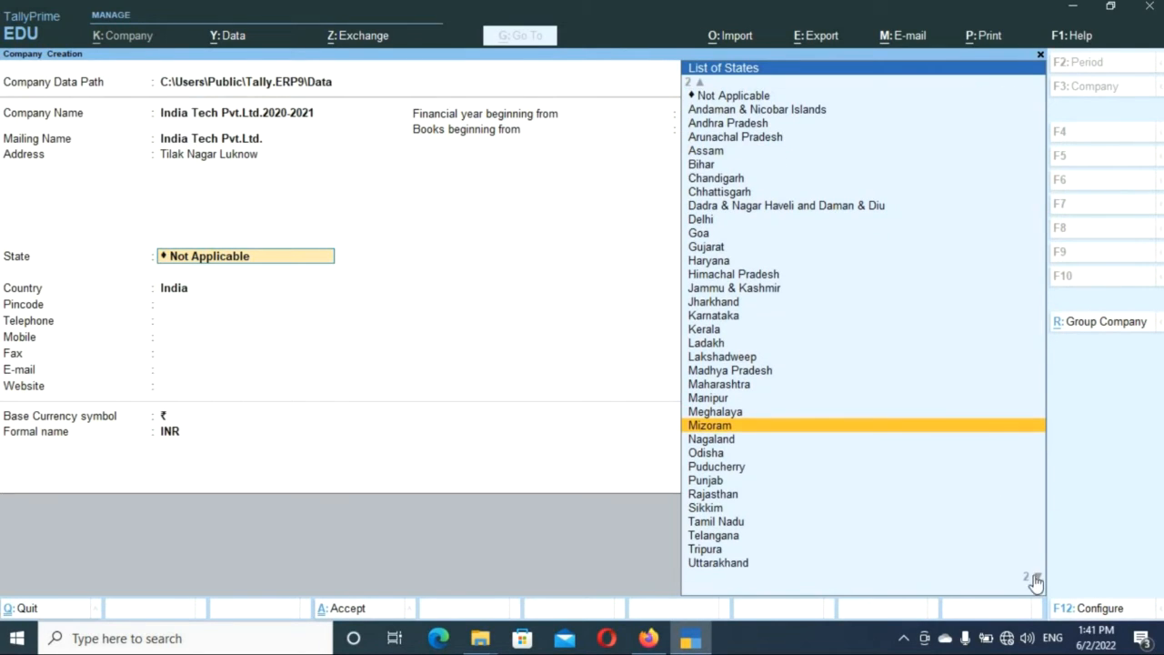
{"action": "left_click", "coordinate": [1037, 579]}
{"action": "scroll", "coordinate": [1001, 559], "scroll_direction": "down", "scroll_amount": 1}
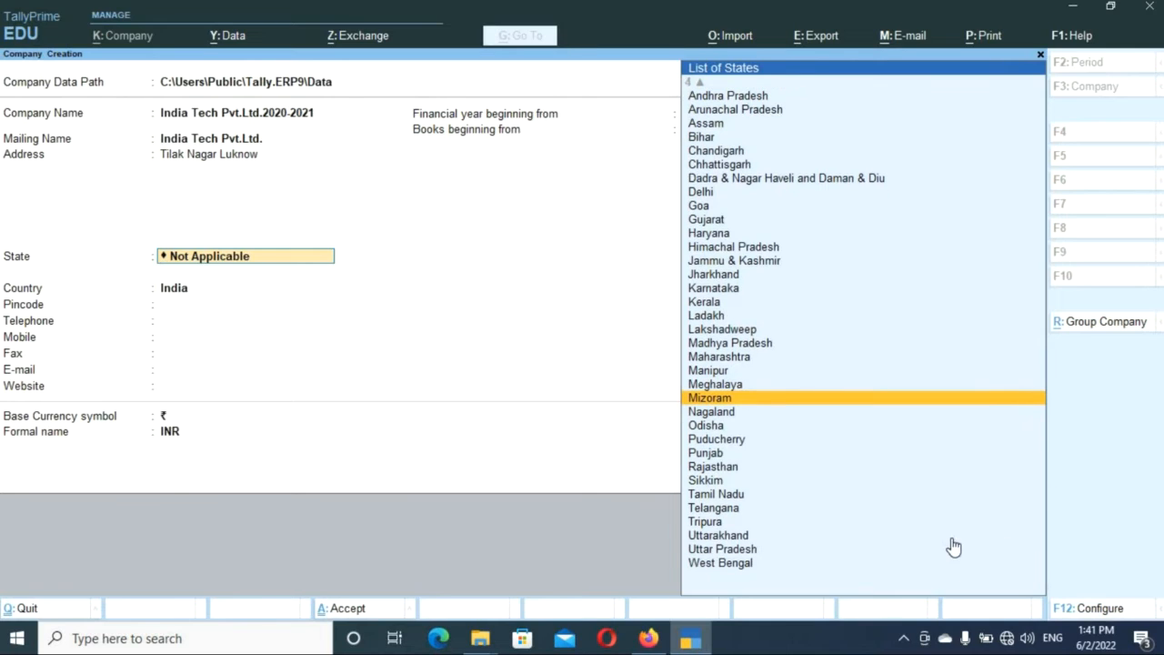
{"action": "left_click", "coordinate": [753, 550]}
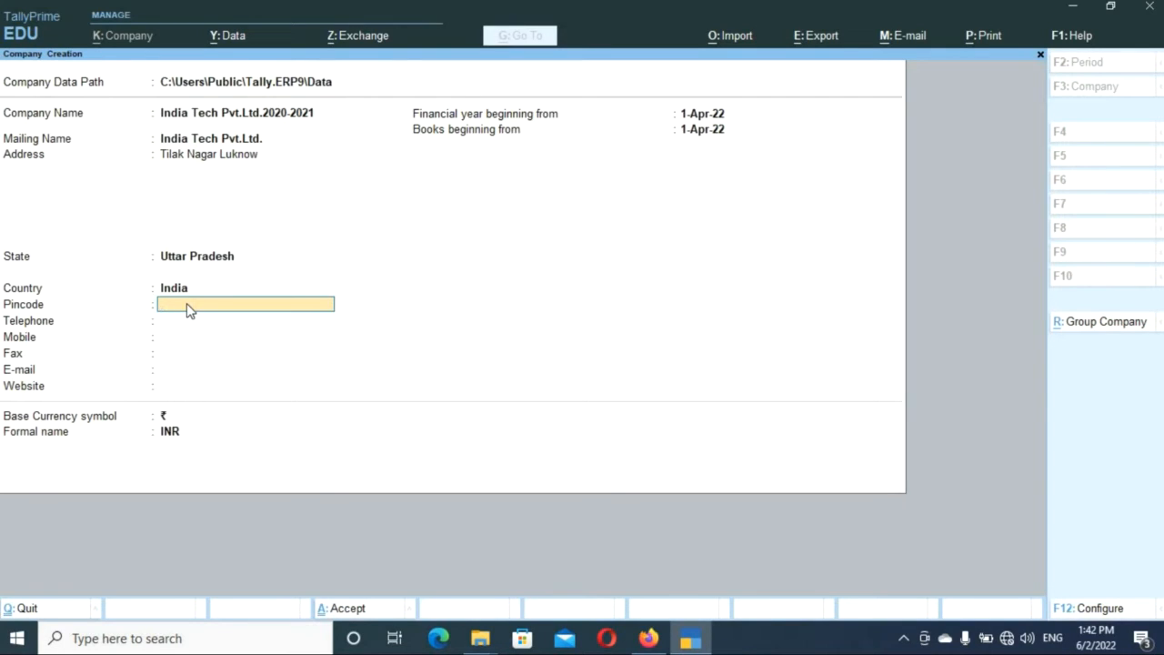
Fill in the company's pincode, telephone and mobile numbers, leaving Fax blank.
{"action": "type", "text": "274302"}
{"action": "key", "text": "Return"}
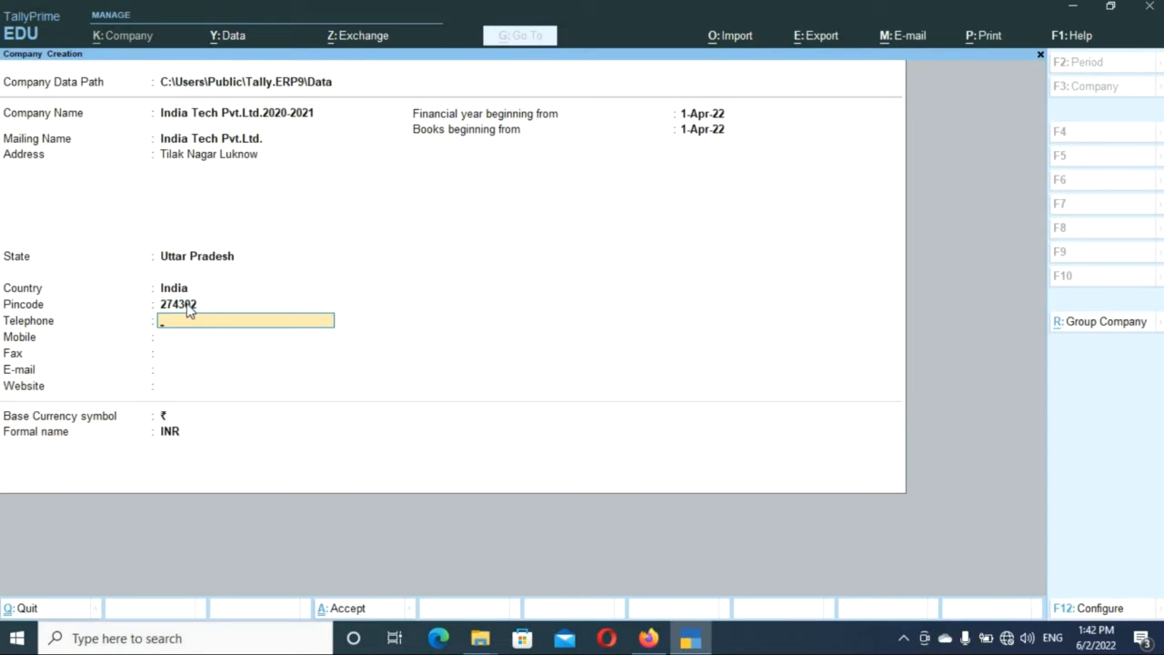
{"action": "type", "text": "011-222"}
{"action": "key", "text": "Return"}
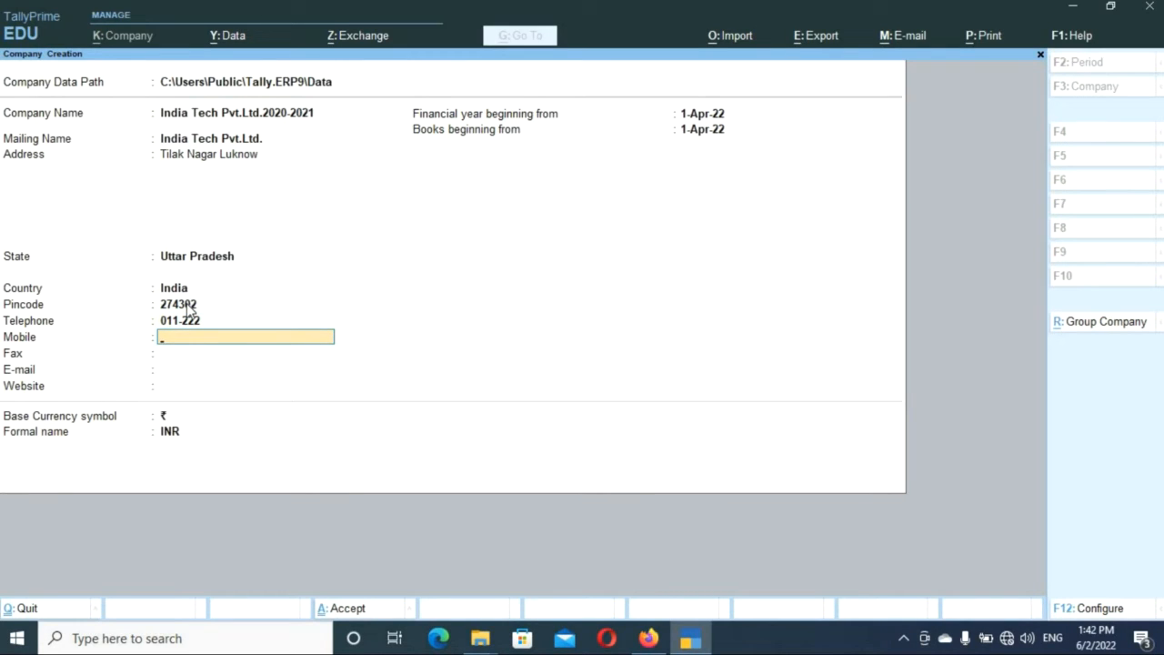
{"action": "key", "text": "Return"}
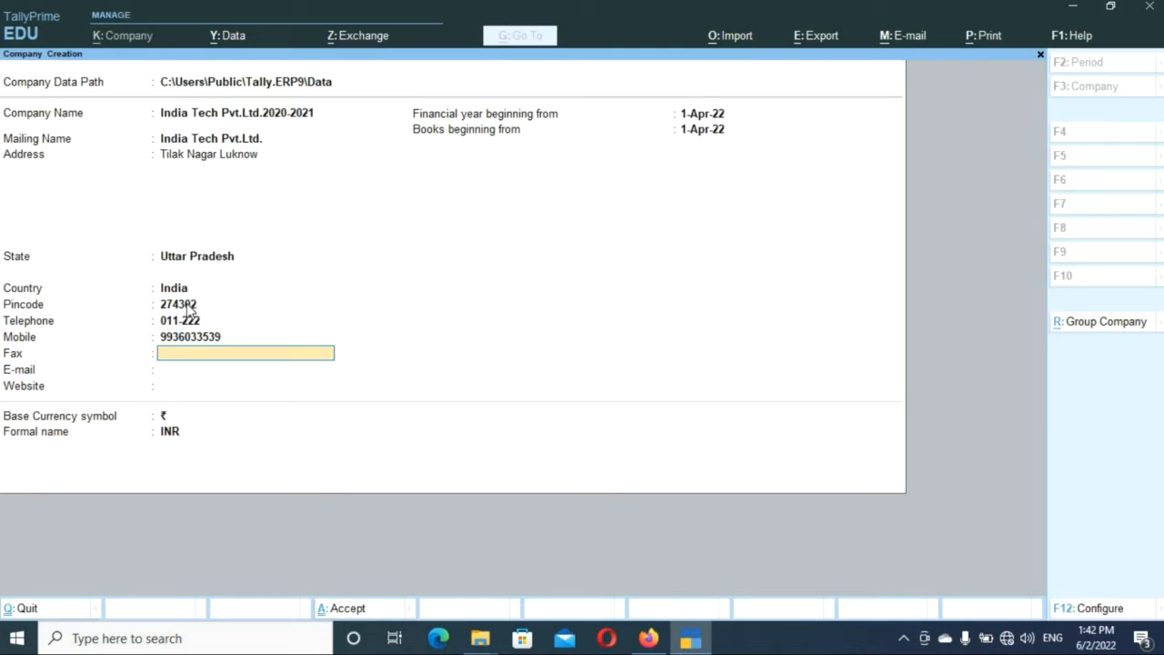
{"action": "key", "text": "Return"}
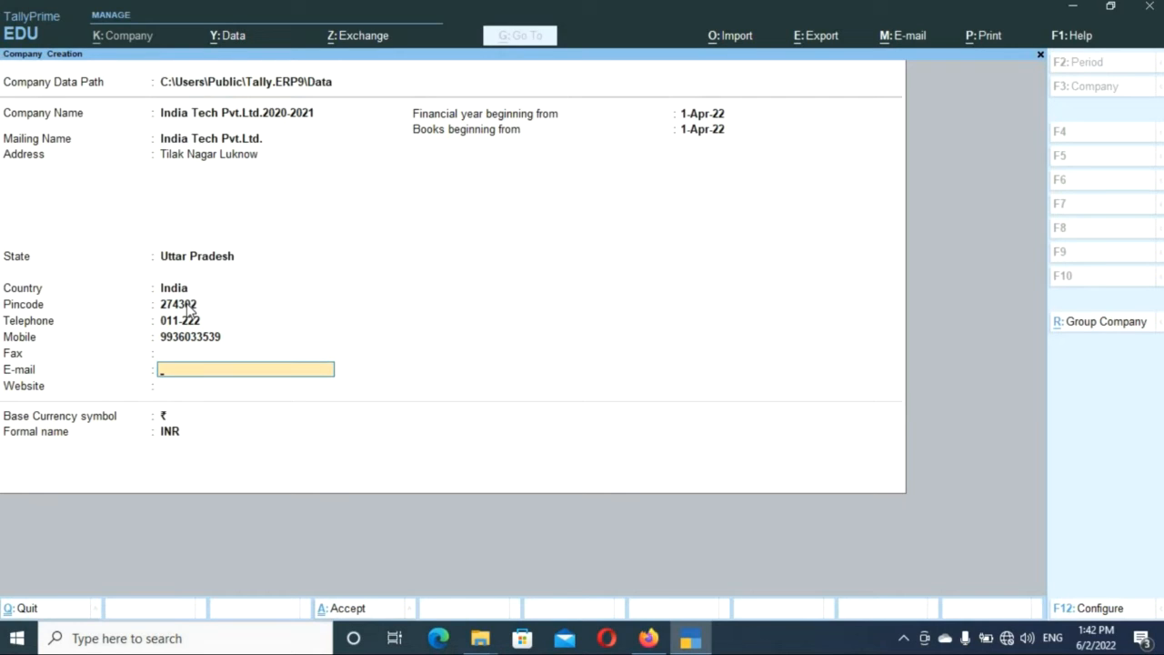
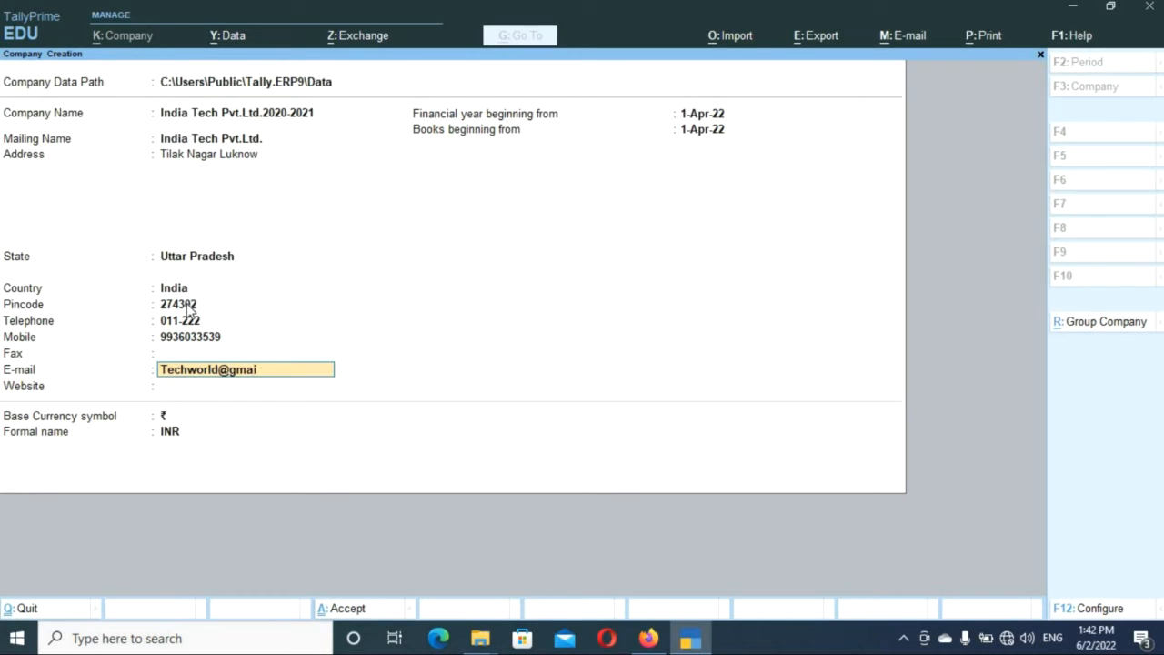
{"action": "key", "text": "Return"}
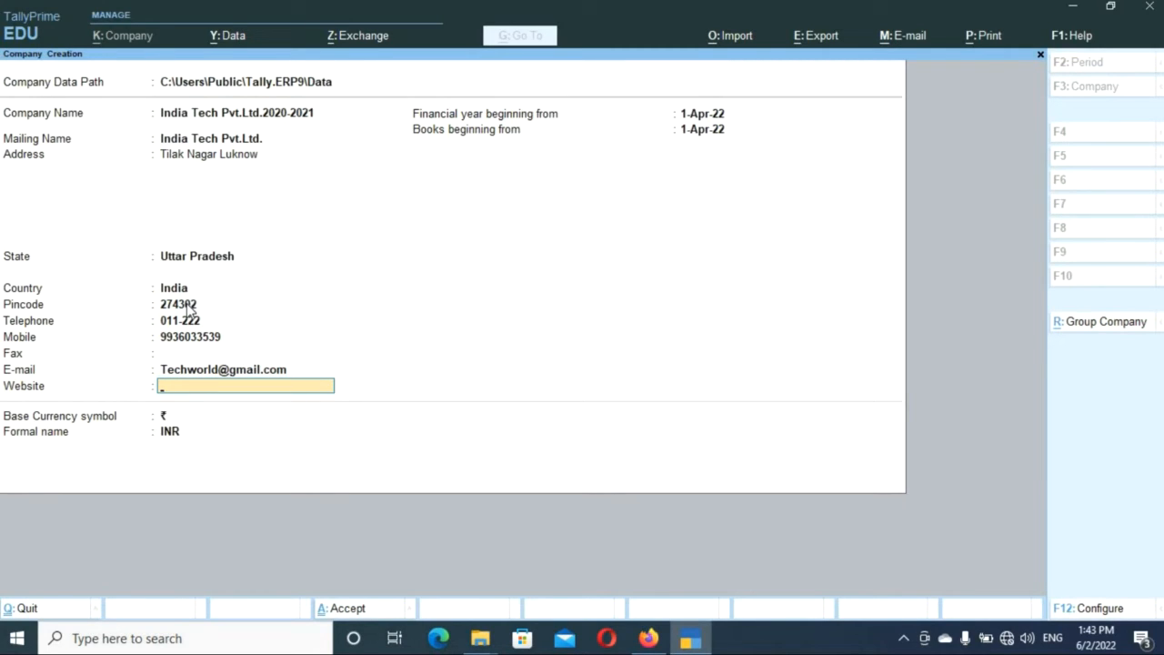
{"action": "type", "text": "www.worldtech.com"}
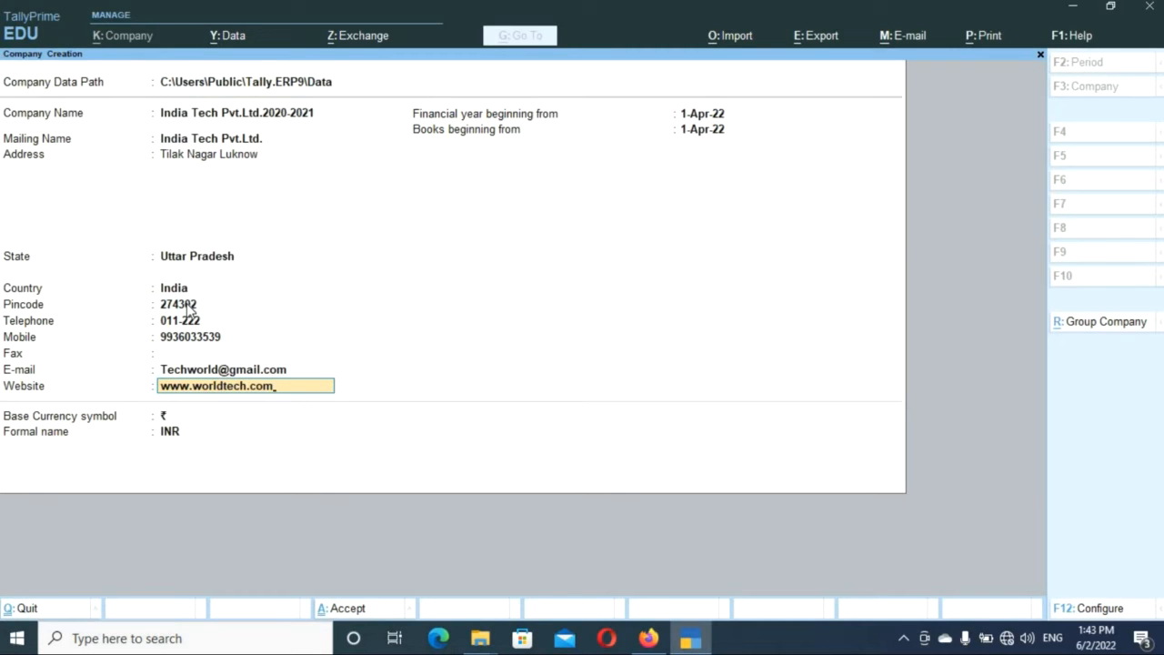
{"action": "key", "text": "Return"}
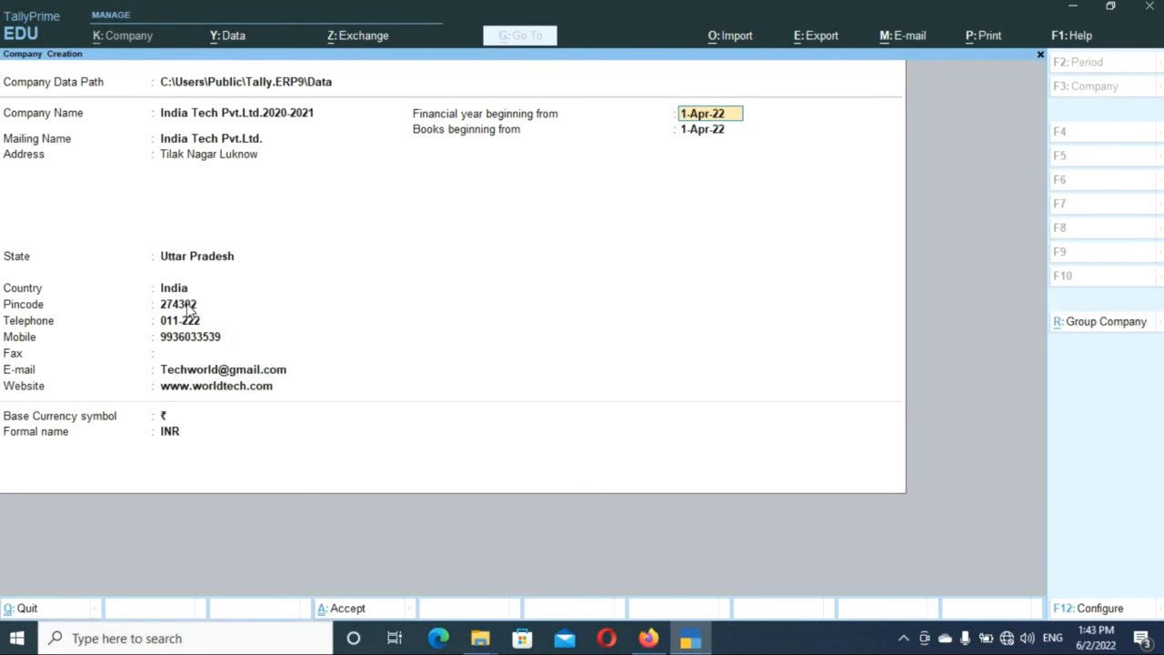
{"action": "key", "text": "Return"}
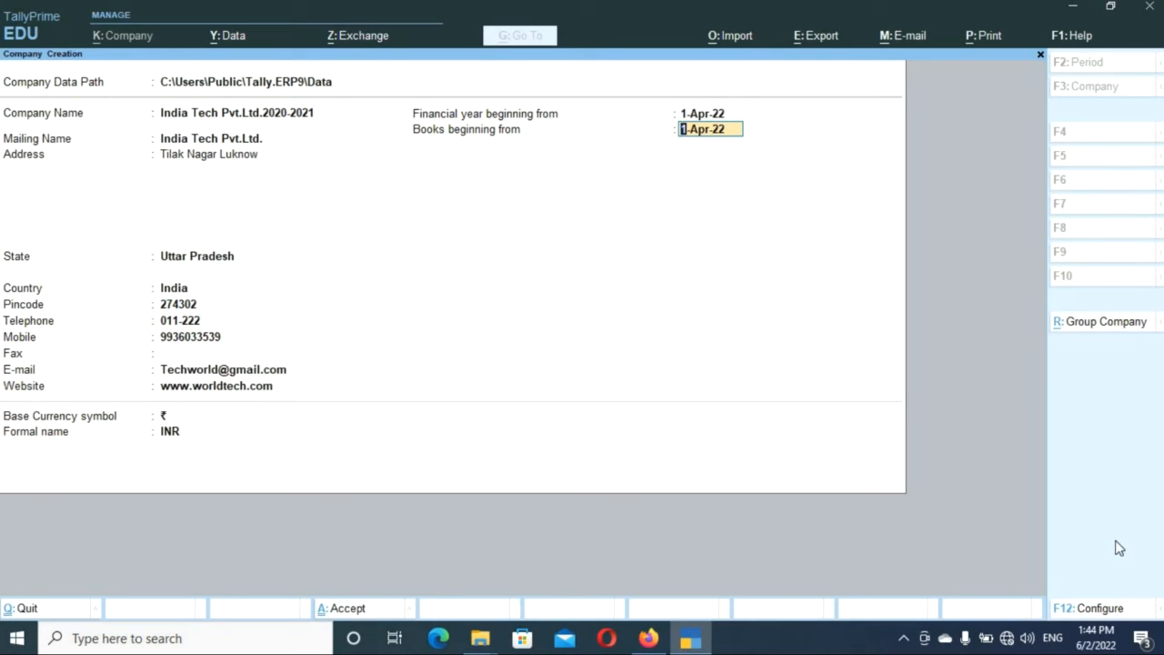
In F12 Configure, set edit log, TallyVault, user access and base currency options to Yes.
{"action": "left_click", "coordinate": [1096, 611]}
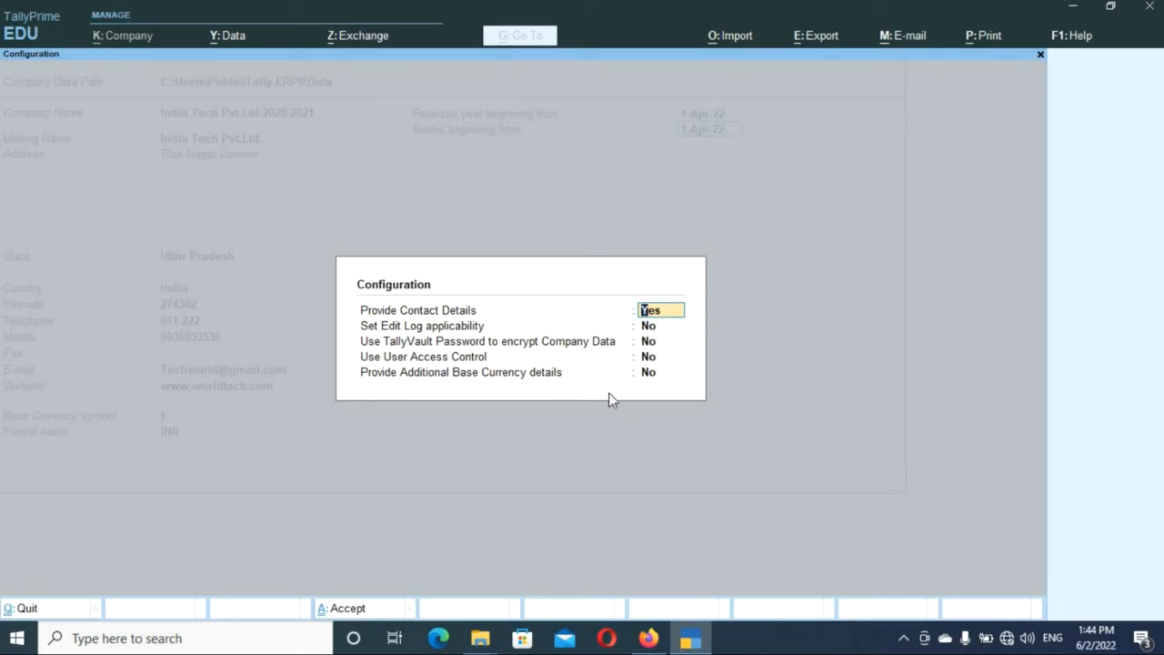
{"action": "left_click", "coordinate": [662, 329]}
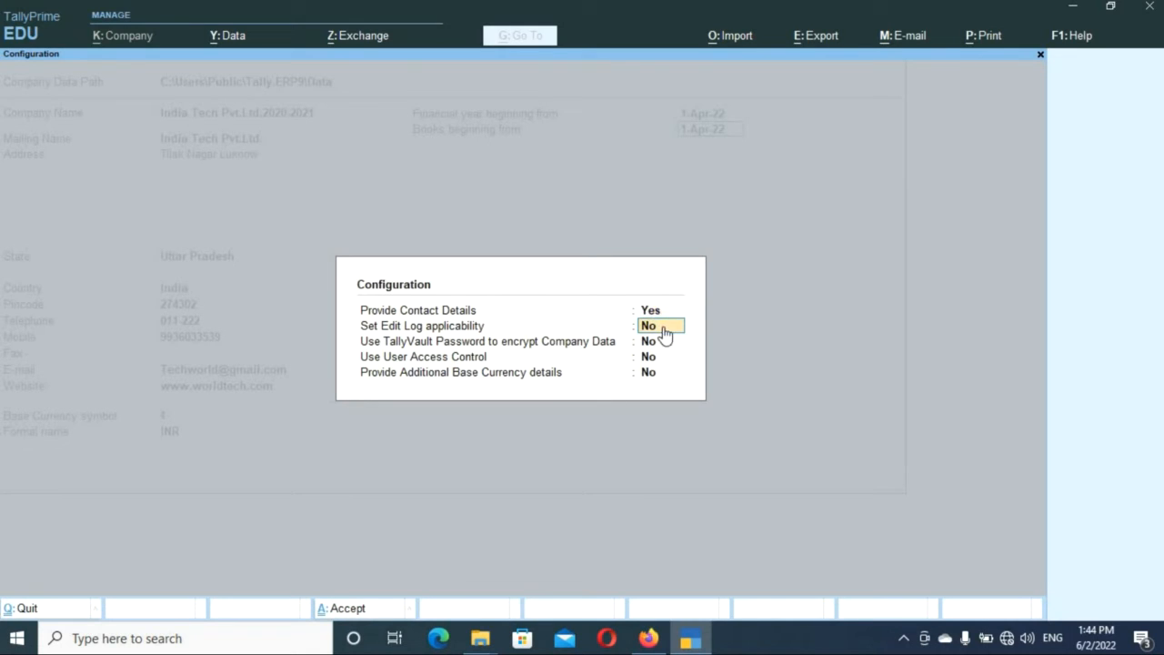
{"action": "type", "text": "yes"}
{"action": "key", "text": "Return"}
{"action": "type", "text": "yes"}
{"action": "key", "text": "Return"}
{"action": "type", "text": "yes"}
{"action": "key", "text": "Return"}
{"action": "type", "text": "yes"}
{"action": "key", "text": "Return"}
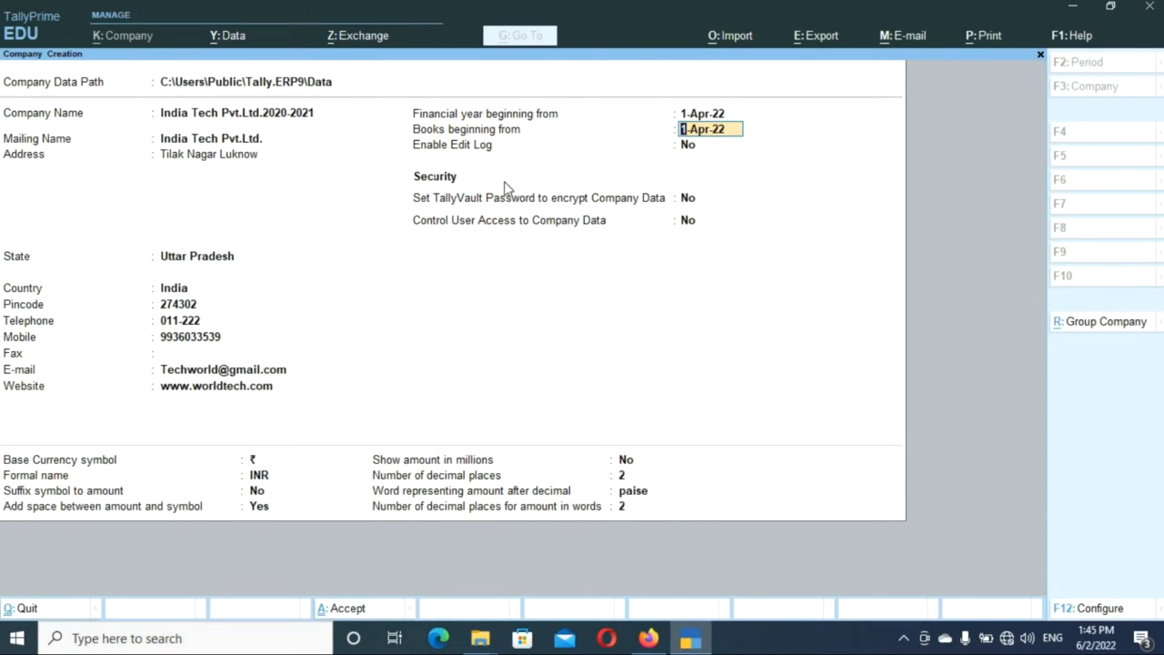
Set TallyVault encryption to Yes, then enter and confirm the vault password.
{"action": "left_click", "coordinate": [719, 193]}
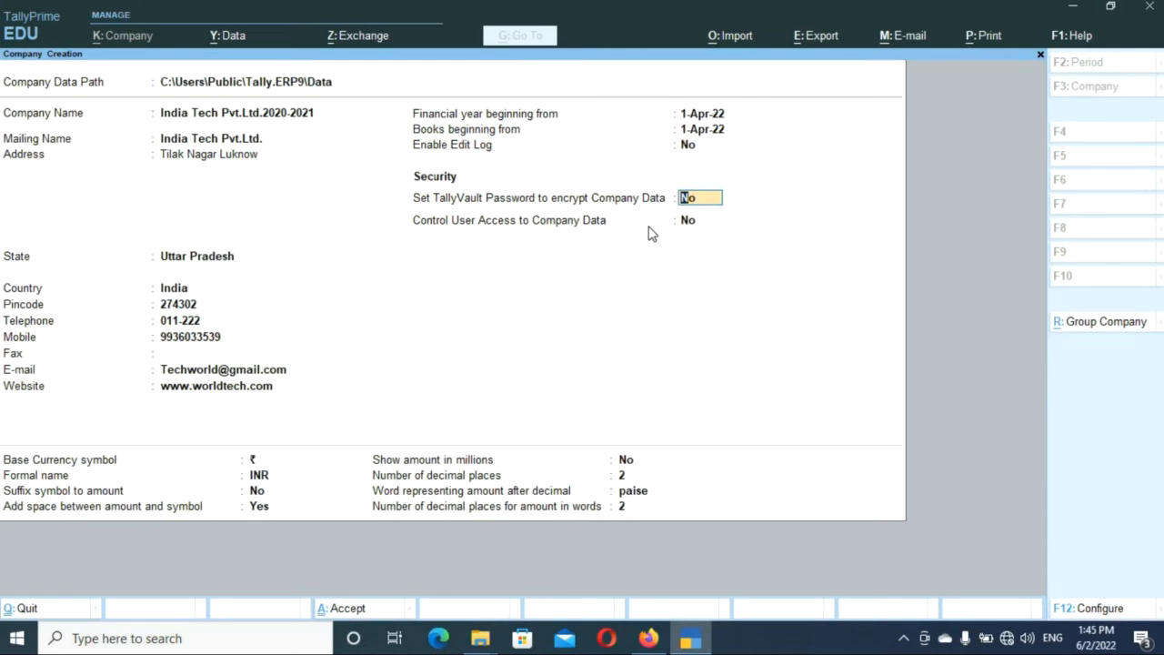
{"action": "type", "text": "yes"}
{"action": "key", "text": "Return"}
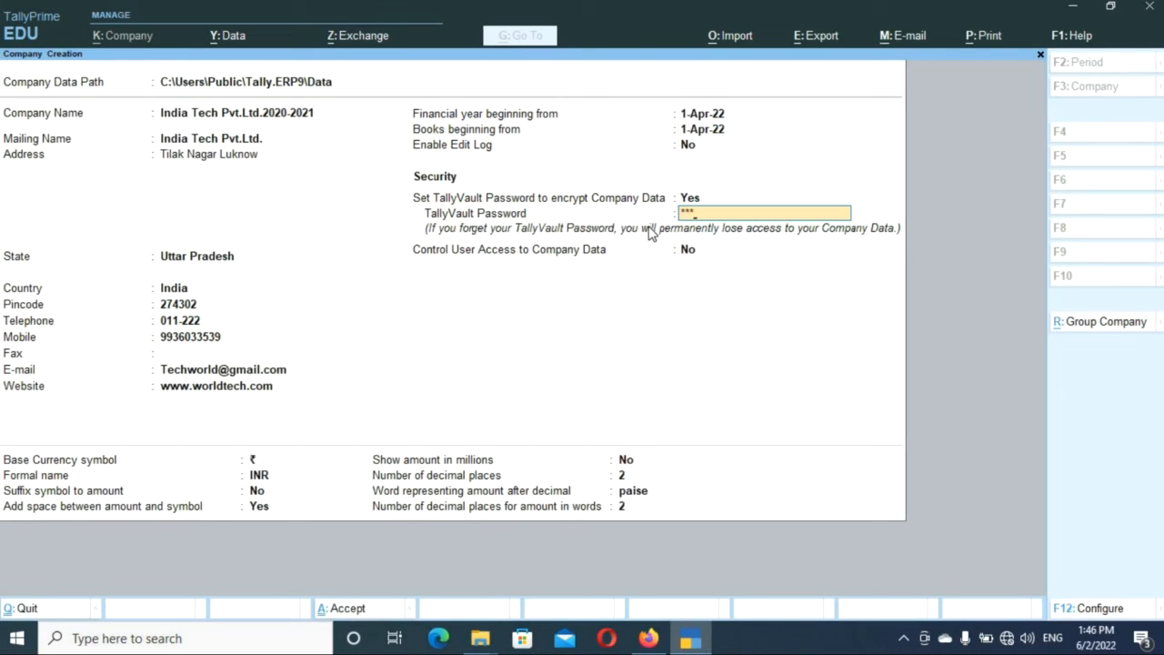
{"action": "key", "text": "Return"}
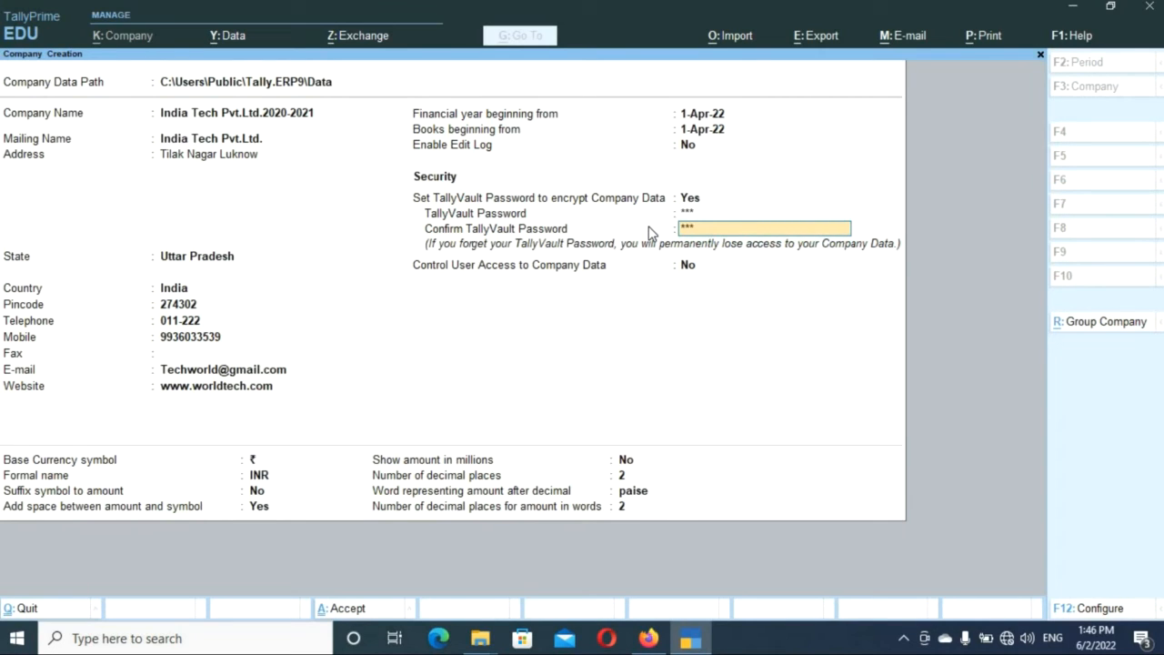
{"action": "key", "text": "Return"}
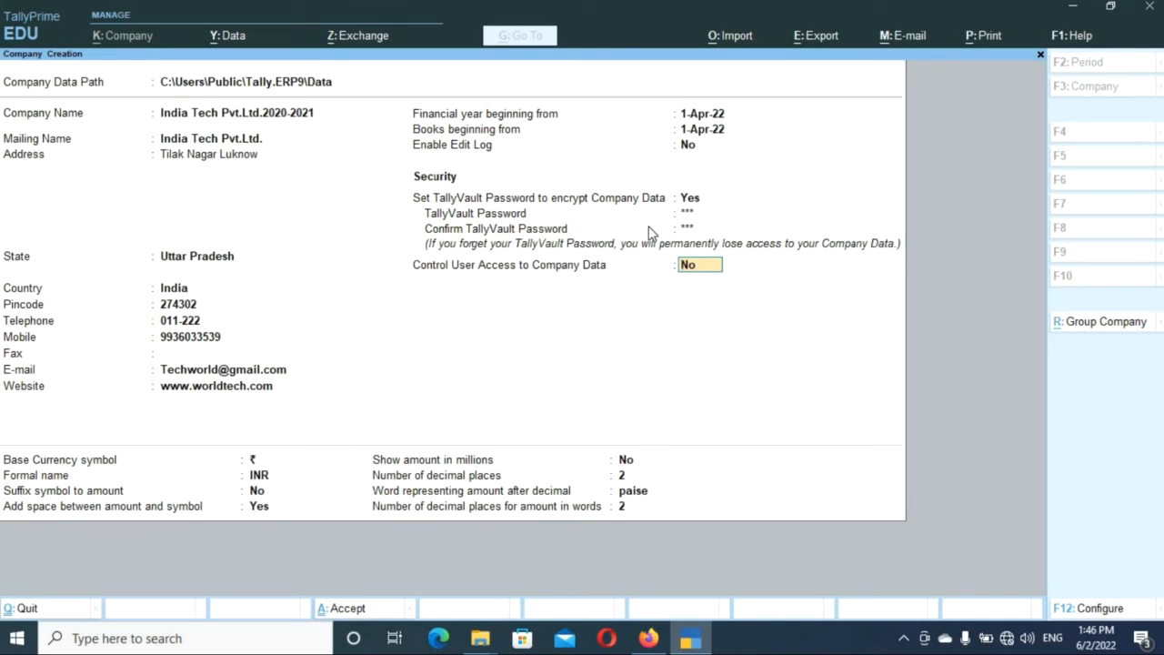
Set Control User Access to Yes, correcting the entry after a spelling error.
{"action": "type", "text": "yes"}
{"action": "key", "text": "Return"}
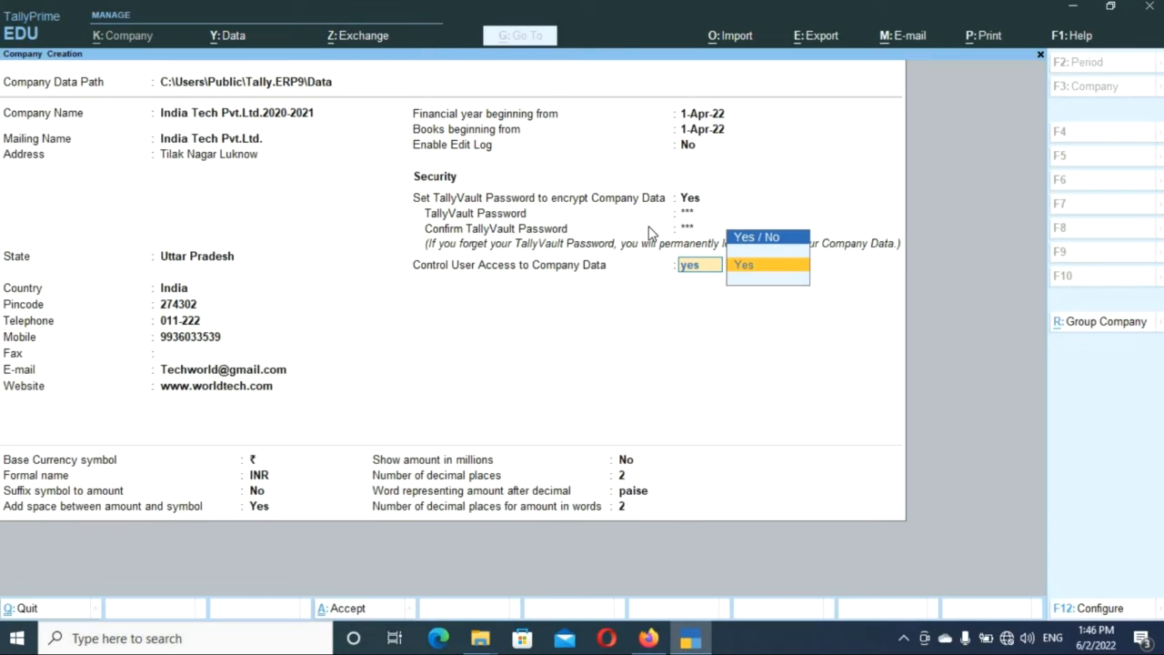
{"action": "key", "text": "Return"}
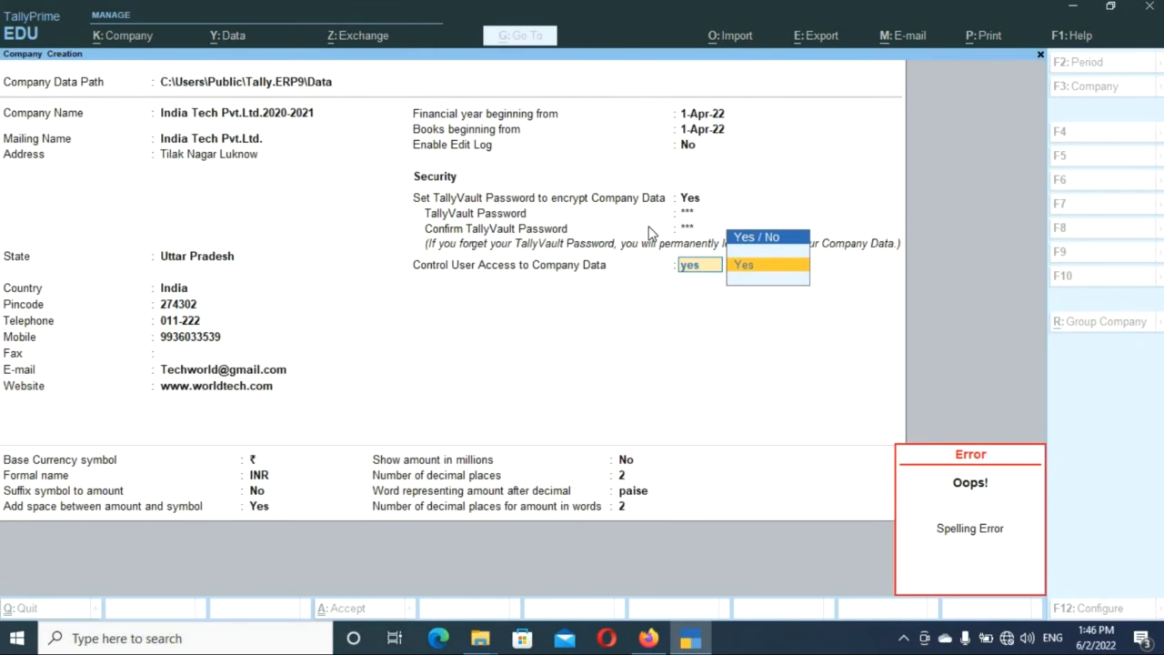
{"action": "key", "text": "BackSpace"}
{"action": "key", "text": "BackSpace"}
{"action": "key", "text": "BackSpace"}
{"action": "type", "text": "yes"}
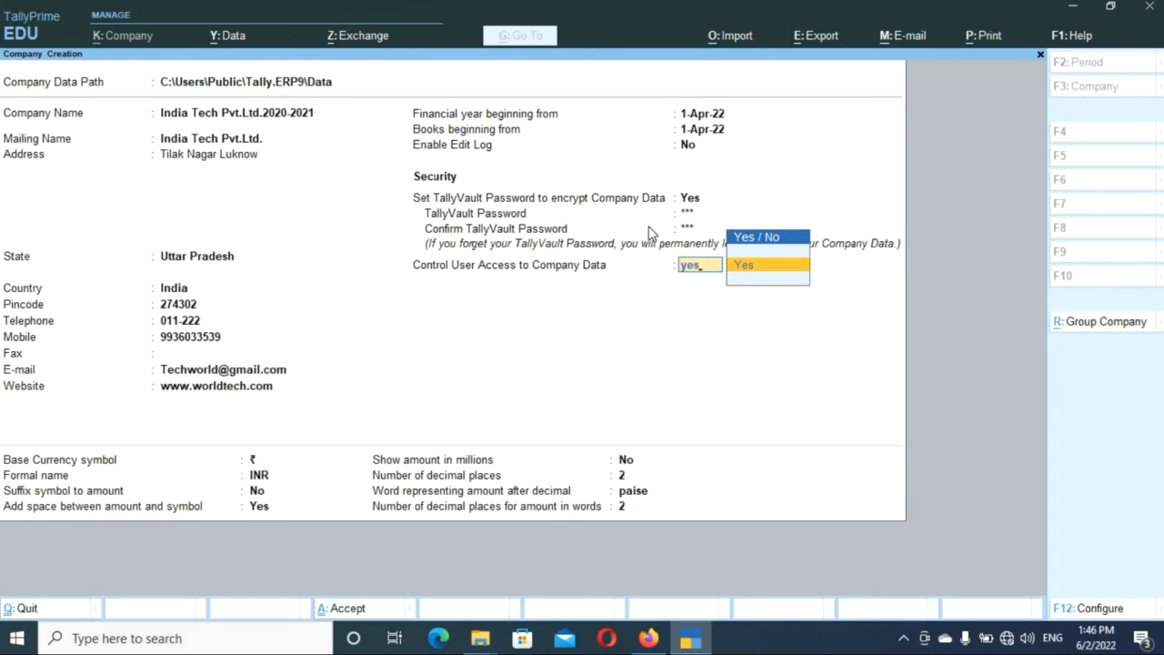
{"action": "key", "text": "Return"}
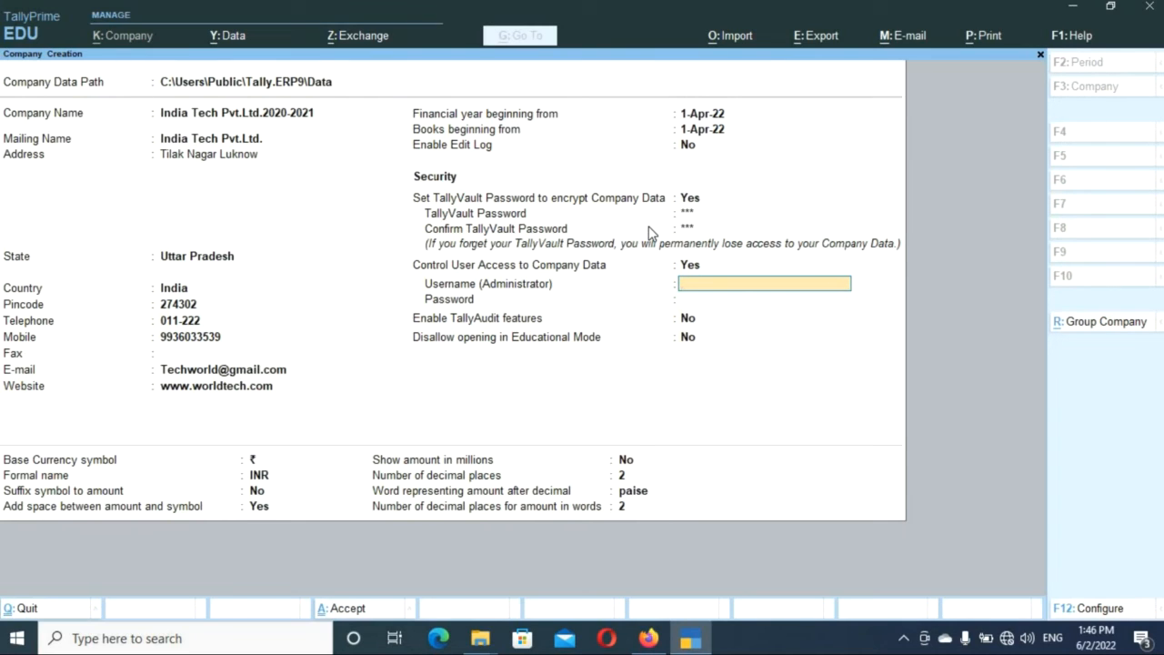
Enter administrator username admin and its password; the confirmation is rejected as not matching.
{"action": "type", "text": "admin"}
{"action": "key", "text": "Return"}
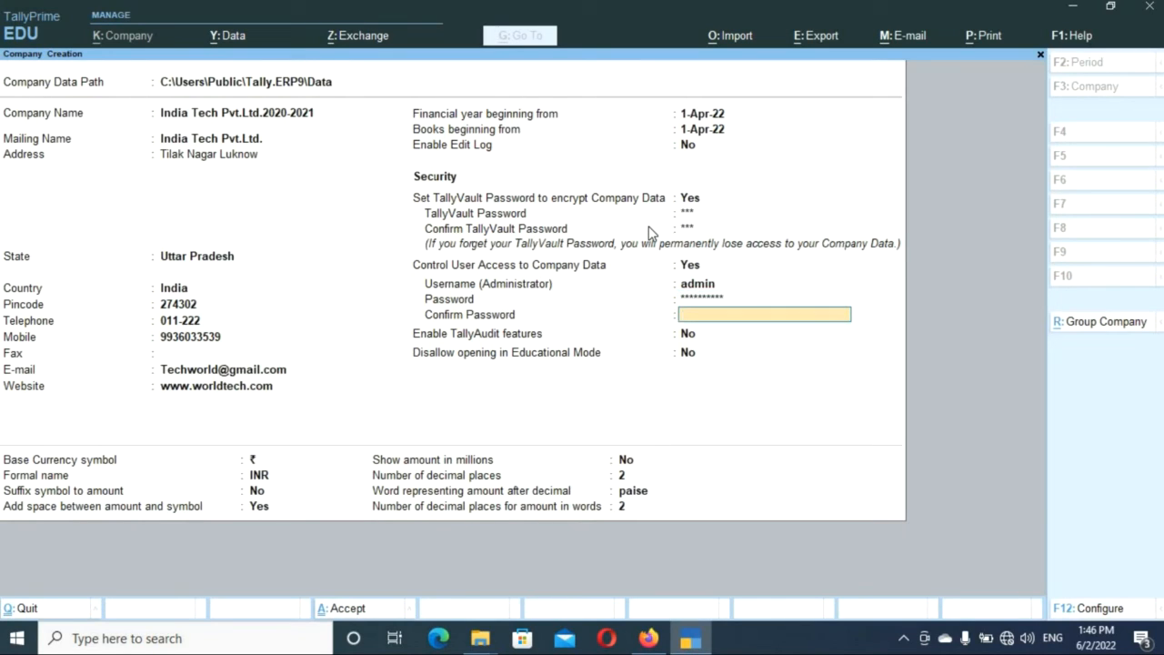
{"action": "type", "text": "*"}
{"action": "key", "text": "Return"}
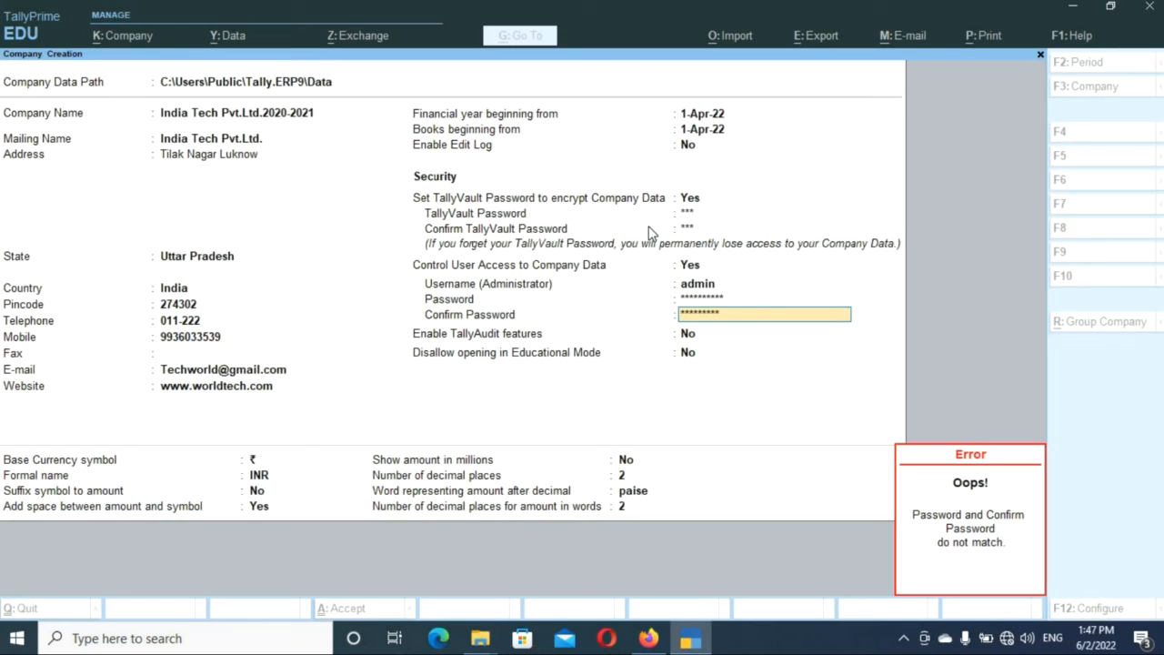
{"action": "key", "text": "Escape"}
{"action": "key", "text": "Up"}
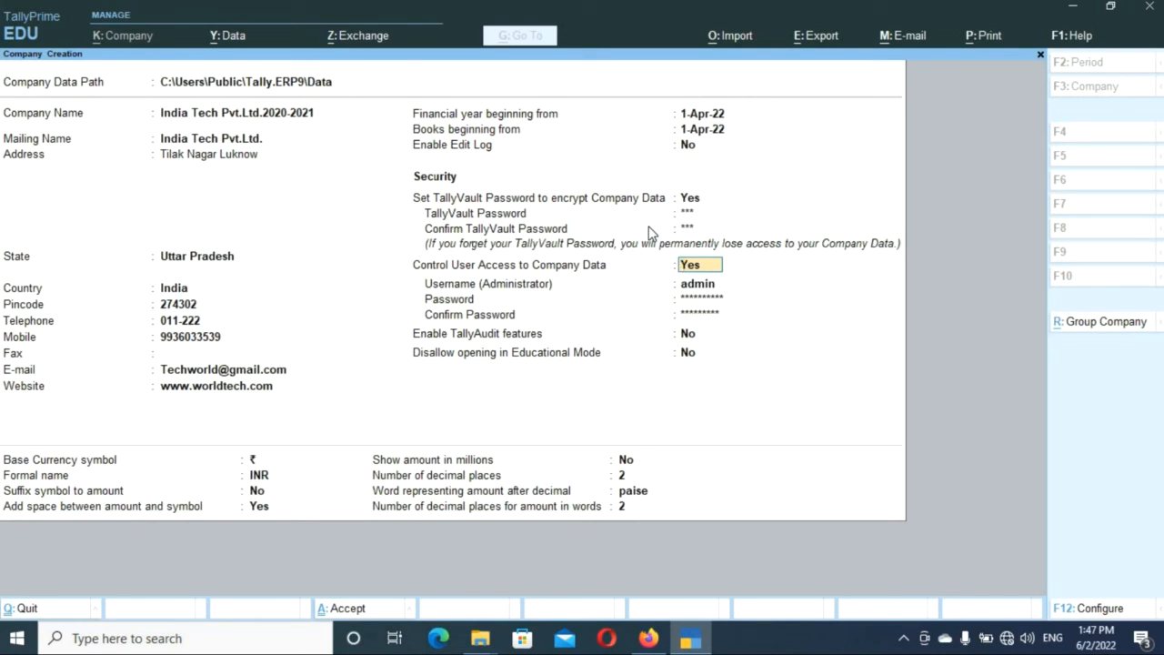
{"action": "key", "text": "Down"}
{"action": "key", "text": "Down"}
{"action": "key", "text": "Down"}
{"action": "key", "text": "Up"}
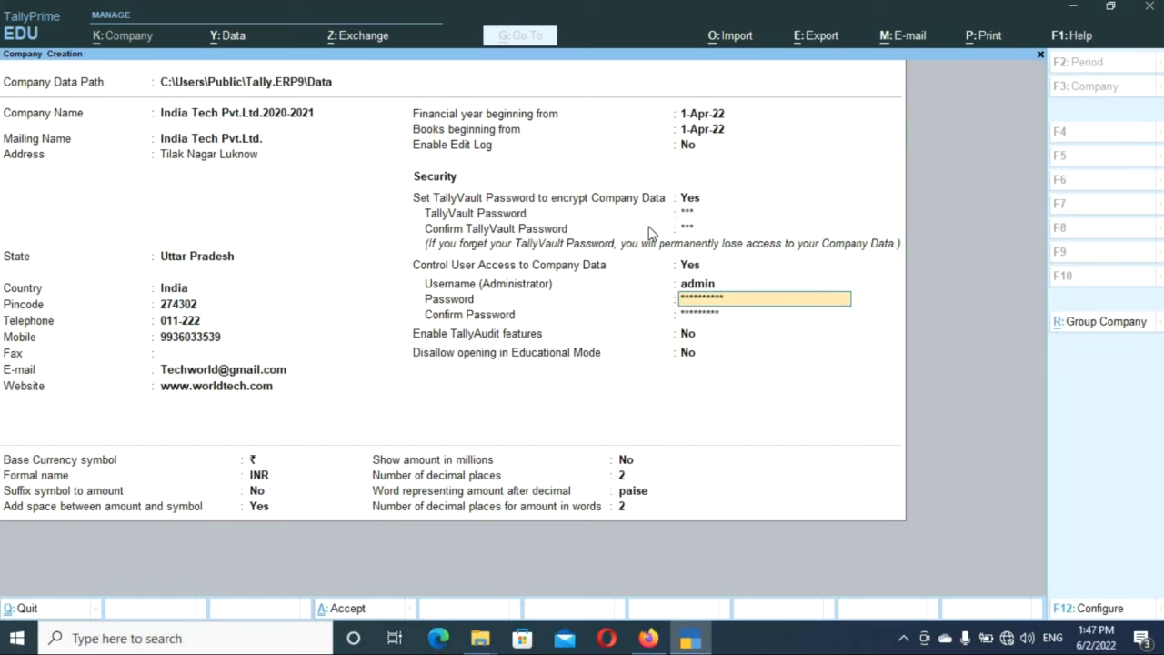
{"action": "key", "text": "Down"}
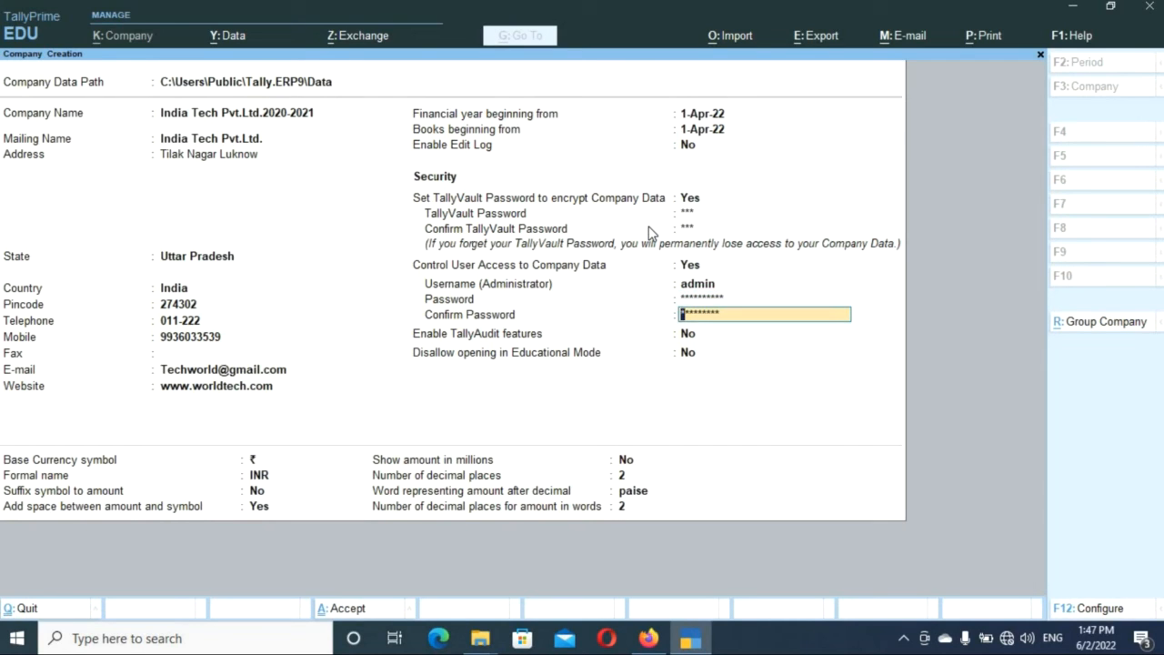
Keep edit log at No and resubmit the password confirmation, which is rejected again.
{"action": "key", "text": "Right"}
{"action": "key", "text": "Right"}
{"action": "key", "text": "Right"}
{"action": "key", "text": "Right"}
{"action": "key", "text": "Right"}
{"action": "key", "text": "Right"}
{"action": "key", "text": "Right"}
{"action": "key", "text": "Right"}
{"action": "key", "text": "Right"}
{"action": "key", "text": "Return"}
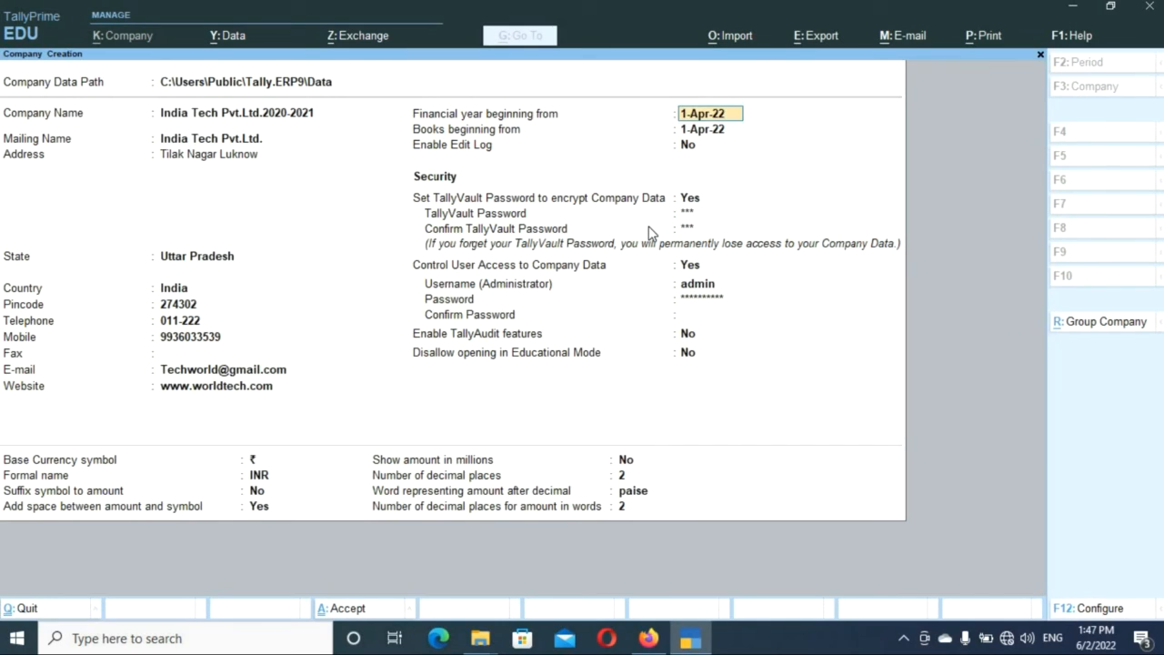
{"action": "key", "text": "Return"}
{"action": "key", "text": "Return"}
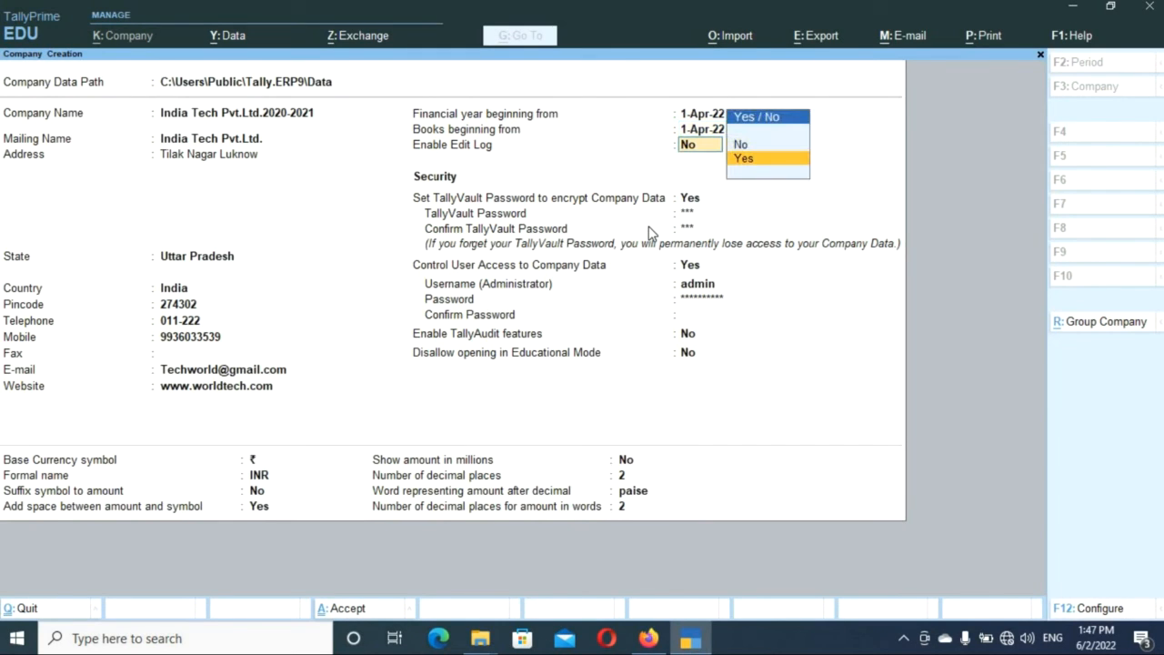
{"action": "key", "text": "Up"}
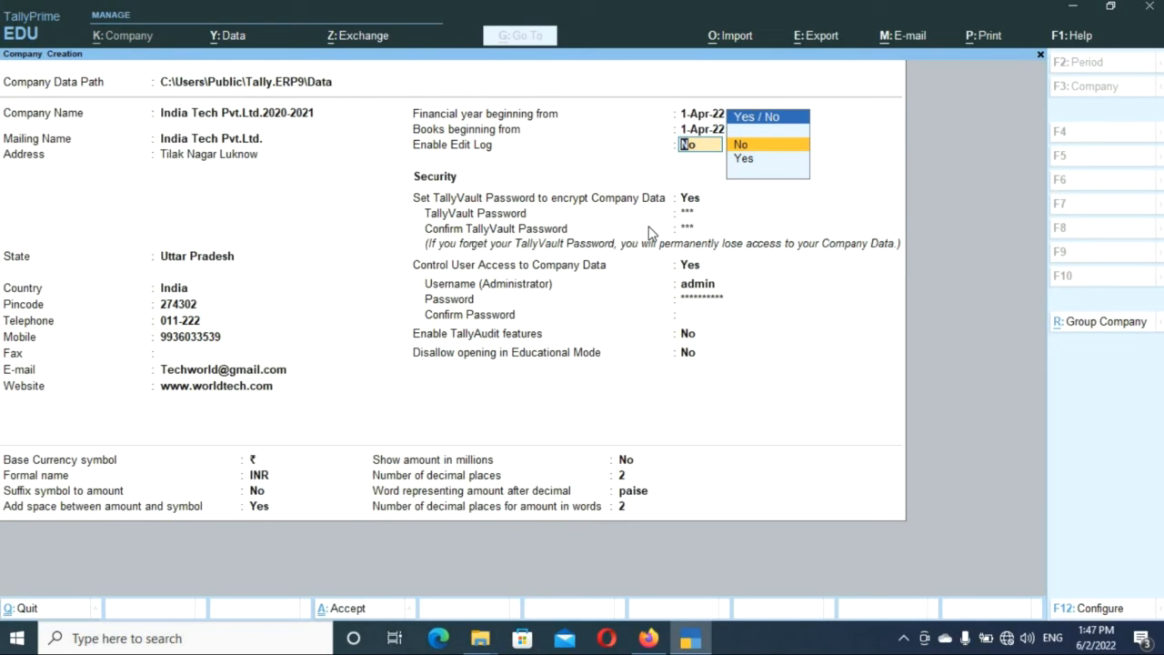
{"action": "key", "text": "Return"}
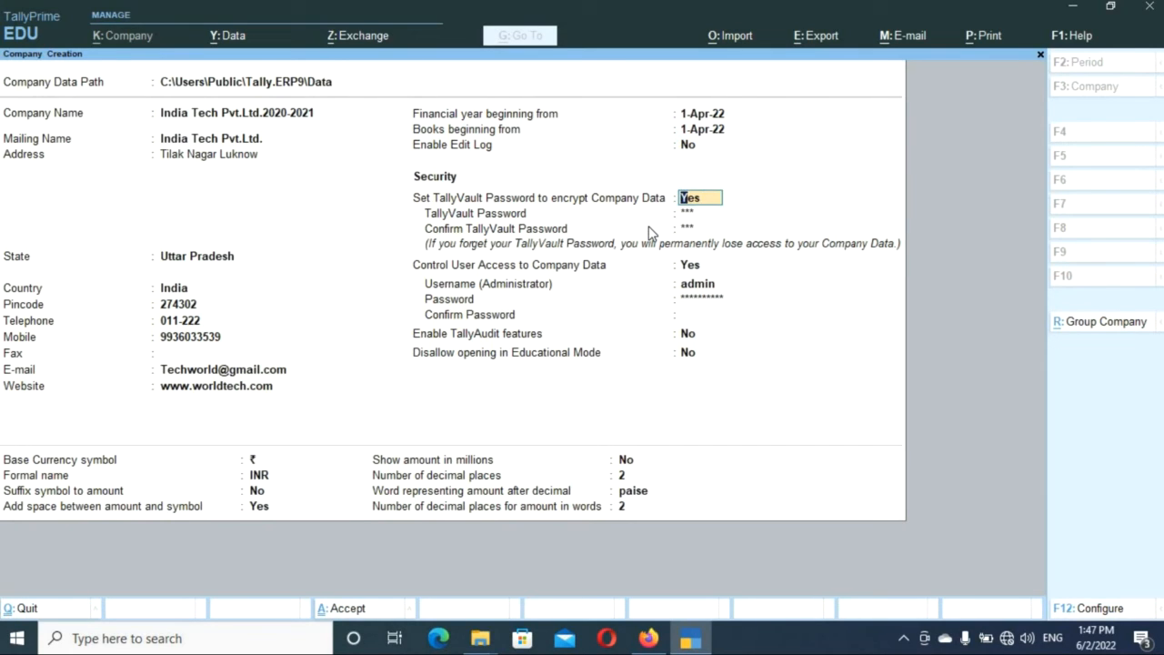
{"action": "key", "text": "Return"}
{"action": "key", "text": "Return"}
{"action": "key", "text": "Return"}
{"action": "key", "text": "Return"}
{"action": "key", "text": "Return"}
{"action": "key", "text": "Return"}
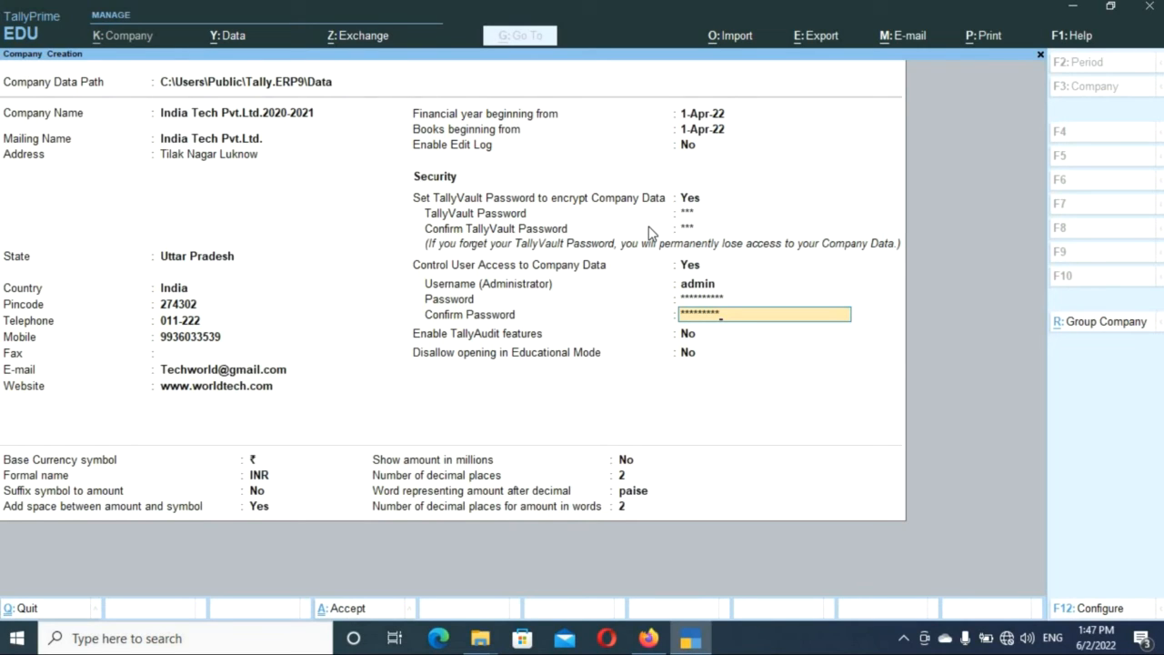
{"action": "key", "text": "Return"}
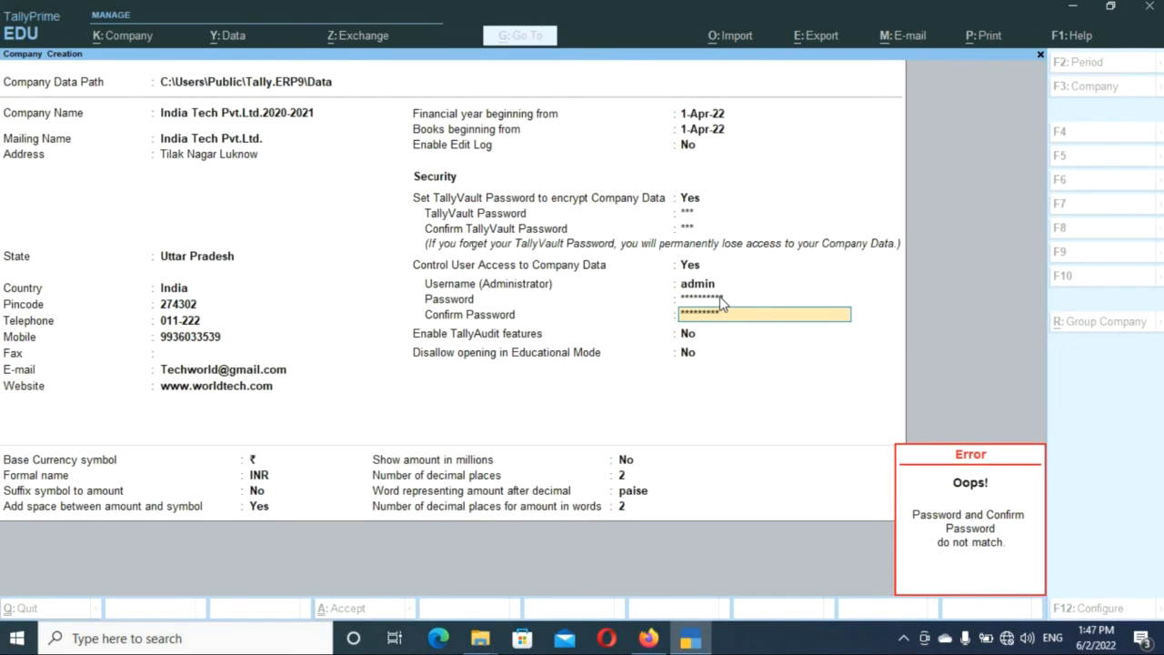
Dismiss the mismatch error and erase both the admin password and its confirmation.
{"action": "key", "text": "Escape"}
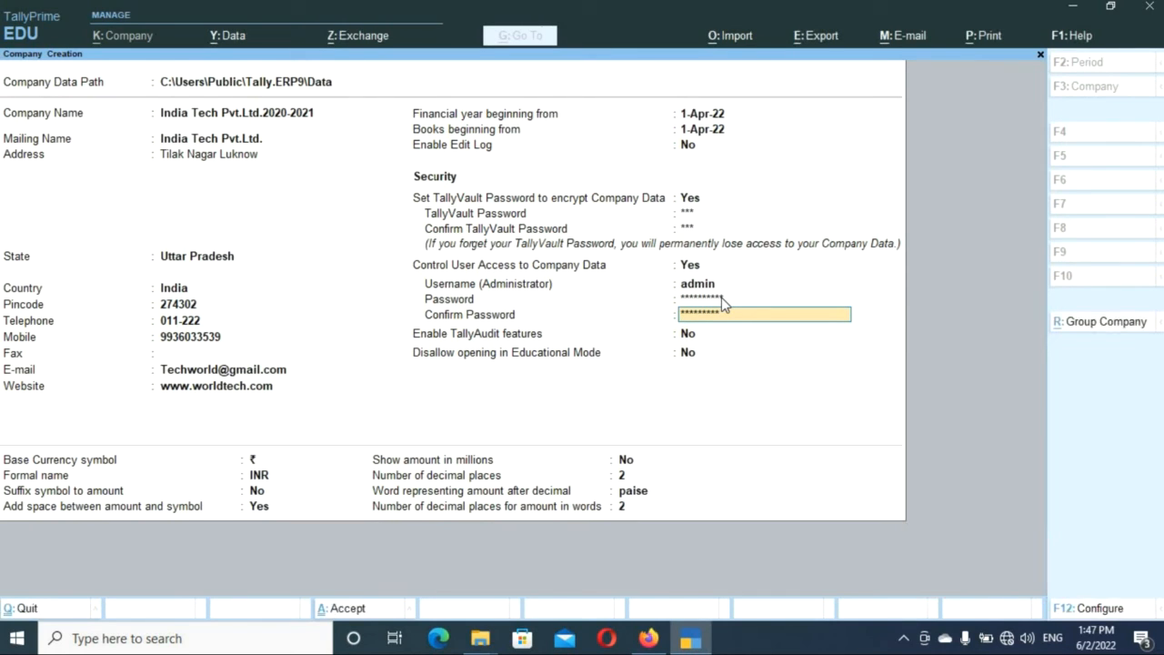
{"action": "key", "text": "Return"}
{"action": "key", "text": "Escape"}
{"action": "key", "text": "BackSpace"}
{"action": "key", "text": "BackSpace"}
{"action": "key", "text": "BackSpace"}
{"action": "key", "text": "BackSpace"}
{"action": "key", "text": "BackSpace"}
{"action": "key", "text": "BackSpace"}
{"action": "key", "text": "BackSpace"}
{"action": "key", "text": "BackSpace"}
{"action": "key", "text": "BackSpace"}
{"action": "key", "text": "BackSpace"}
{"action": "key", "text": "BackSpace"}
{"action": "key", "text": "BackSpace"}
{"action": "key", "text": "BackSpace"}
{"action": "key", "text": "BackSpace"}
{"action": "key", "text": "BackSpace"}
{"action": "key", "text": "BackSpace"}
{"action": "key", "text": "BackSpace"}
{"action": "key", "text": "Return"}
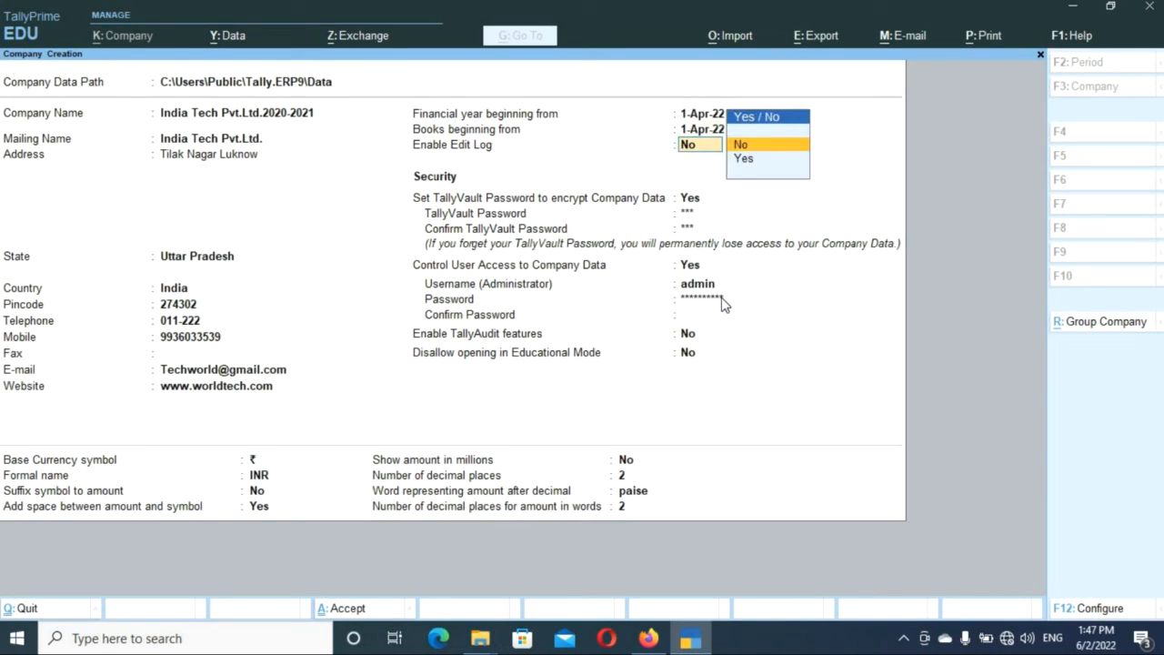
{"action": "key", "text": "Return"}
{"action": "key", "text": "Return"}
{"action": "key", "text": "Return"}
{"action": "key", "text": "Return"}
{"action": "key", "text": "Return"}
{"action": "key", "text": "Return"}
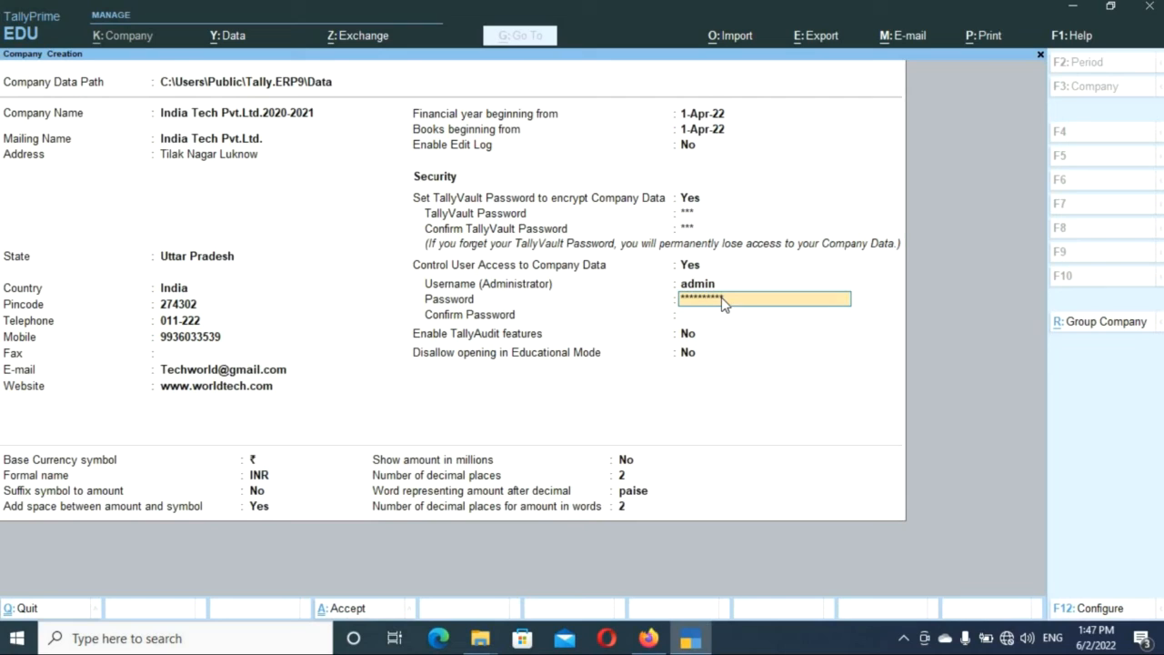
{"action": "key", "text": "BackSpace"}
{"action": "key", "text": "BackSpace"}
{"action": "key", "text": "BackSpace"}
{"action": "key", "text": "BackSpace"}
{"action": "key", "text": "BackSpace"}
{"action": "key", "text": "BackSpace"}
{"action": "key", "text": "BackSpace"}
{"action": "key", "text": "BackSpace"}
{"action": "key", "text": "BackSpace"}
{"action": "key", "text": "BackSpace"}
{"action": "key", "text": "BackSpace"}
{"action": "key", "text": "BackSpace"}
{"action": "key", "text": "BackSpace"}
{"action": "key", "text": "BackSpace"}
{"action": "key", "text": "BackSpace"}
{"action": "key", "text": "BackSpace"}
{"action": "key", "text": "BackSpace"}
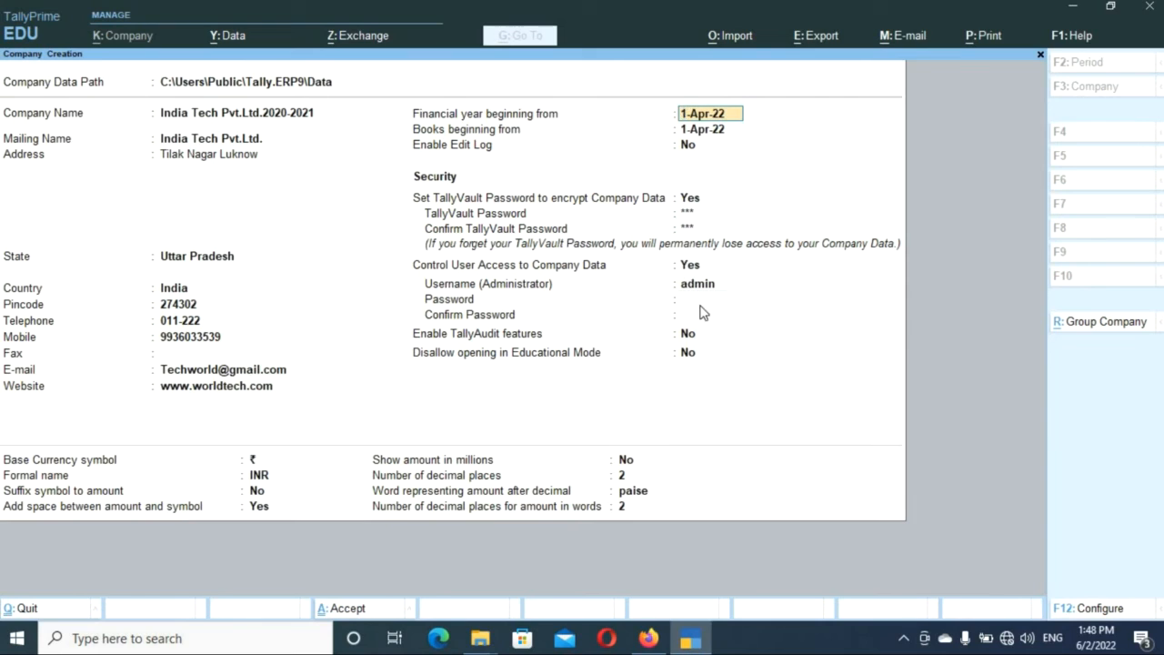
Type the admin password twice so both entries match, then acknowledge the forgotten-password warning.
{"action": "left_click", "coordinate": [702, 306]}
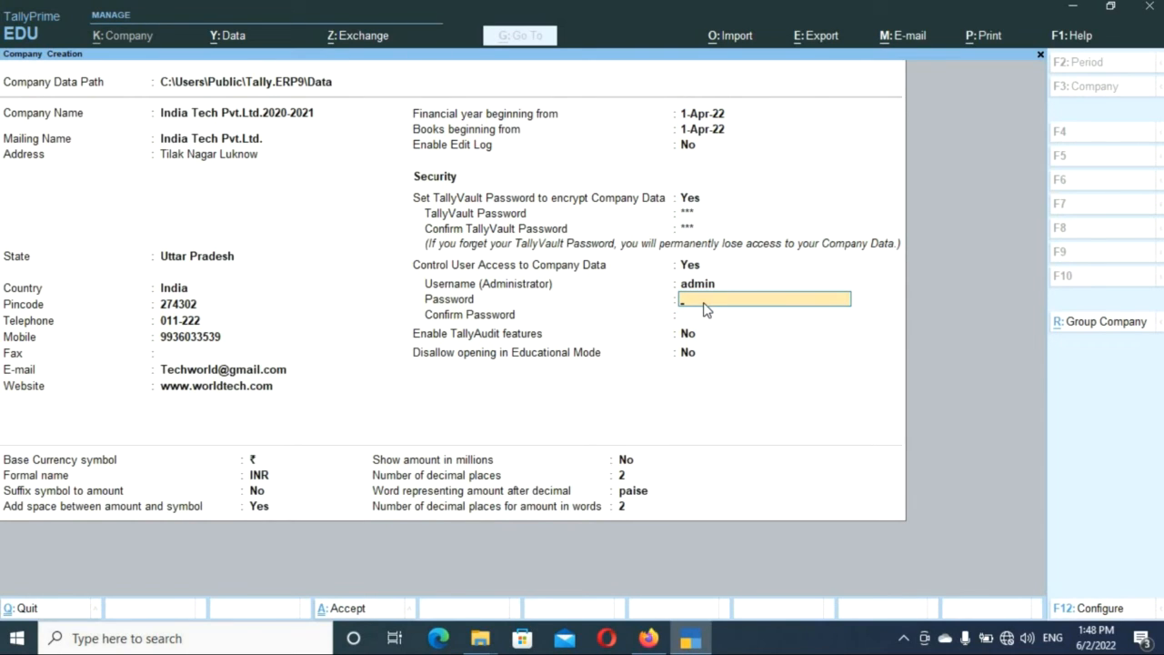
{"action": "type", "text": "*****"}
{"action": "key", "text": "Return"}
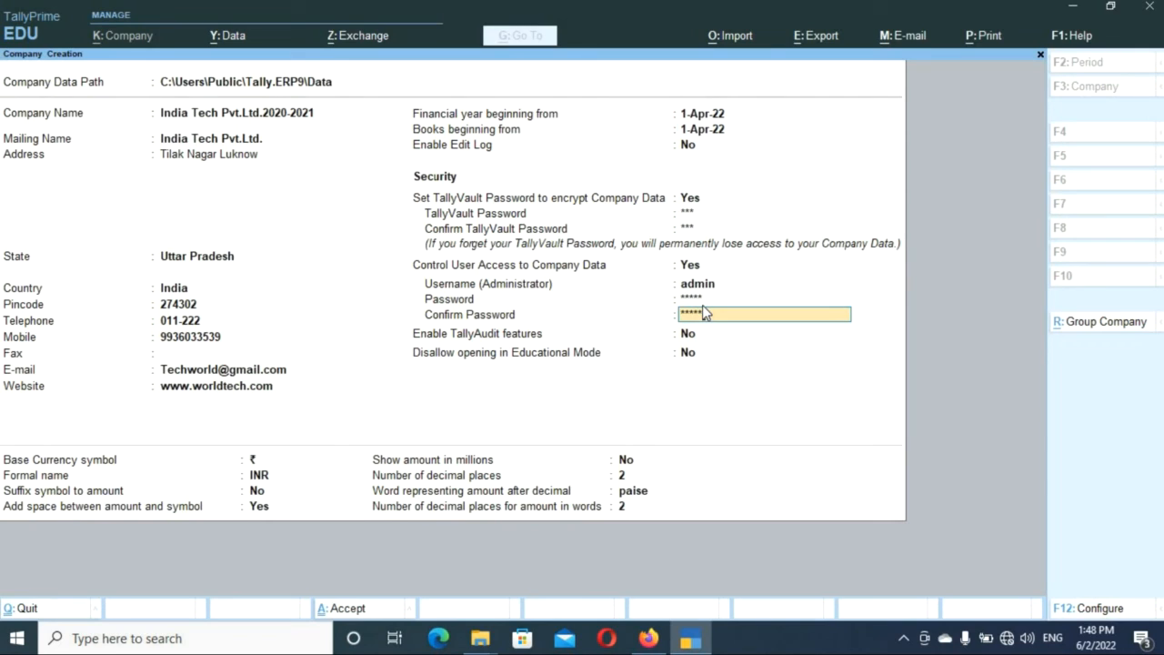
{"action": "type", "text": "*****"}
{"action": "key", "text": "Return"}
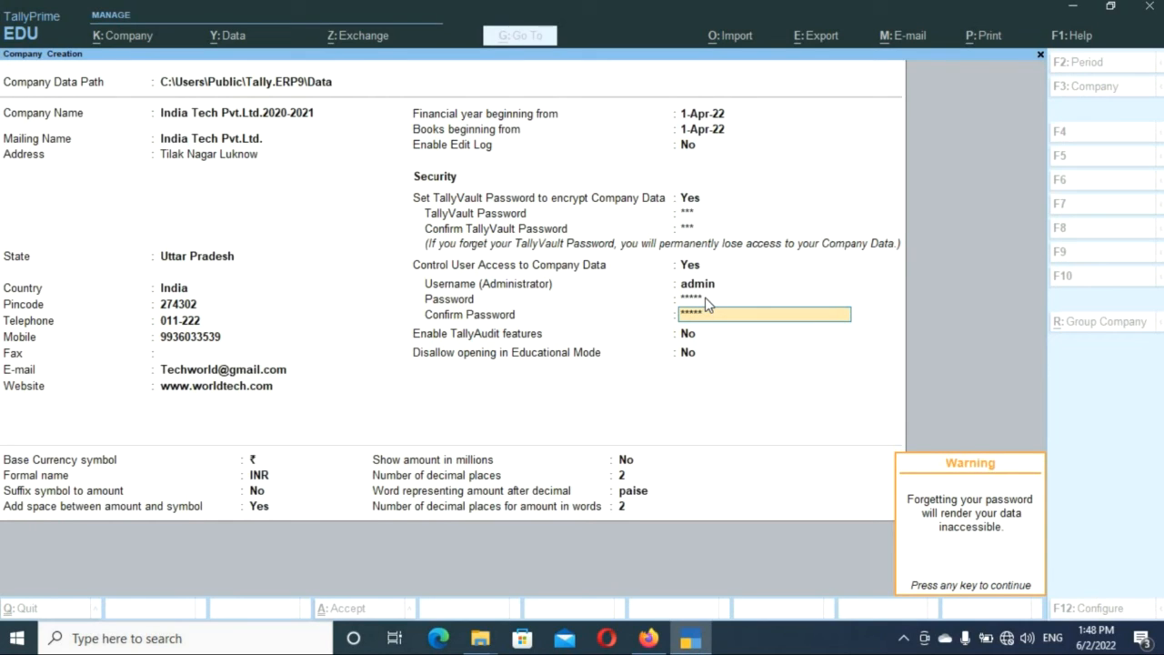
{"action": "key", "text": "Return"}
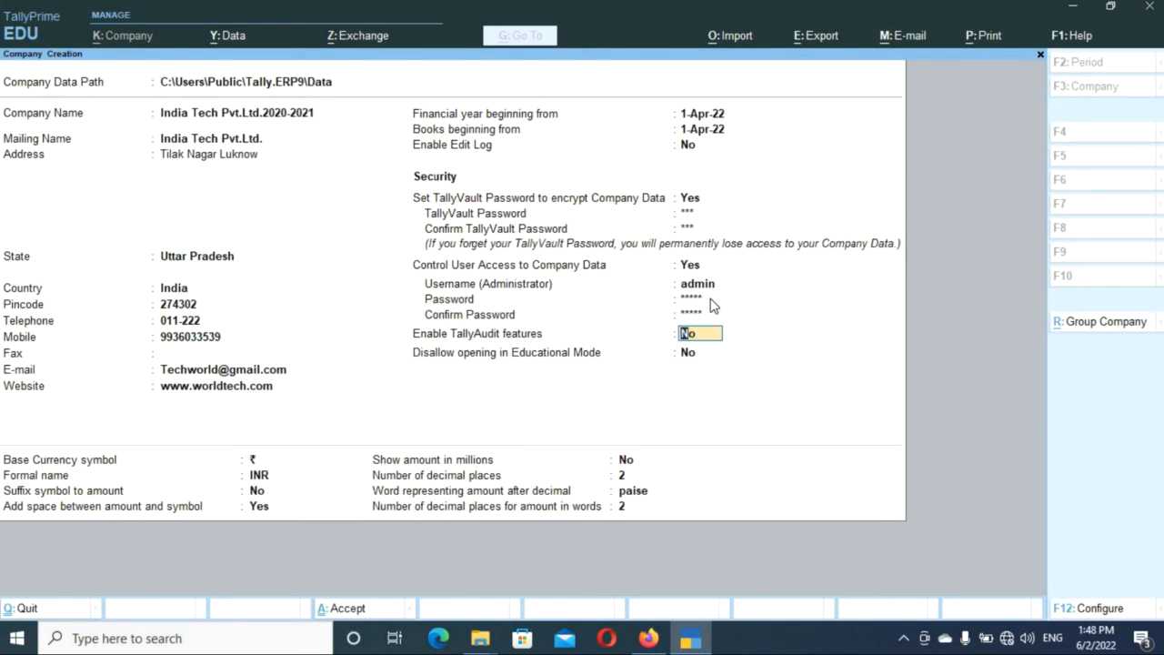
{"action": "key", "text": "Return"}
{"action": "key", "text": "Return"}
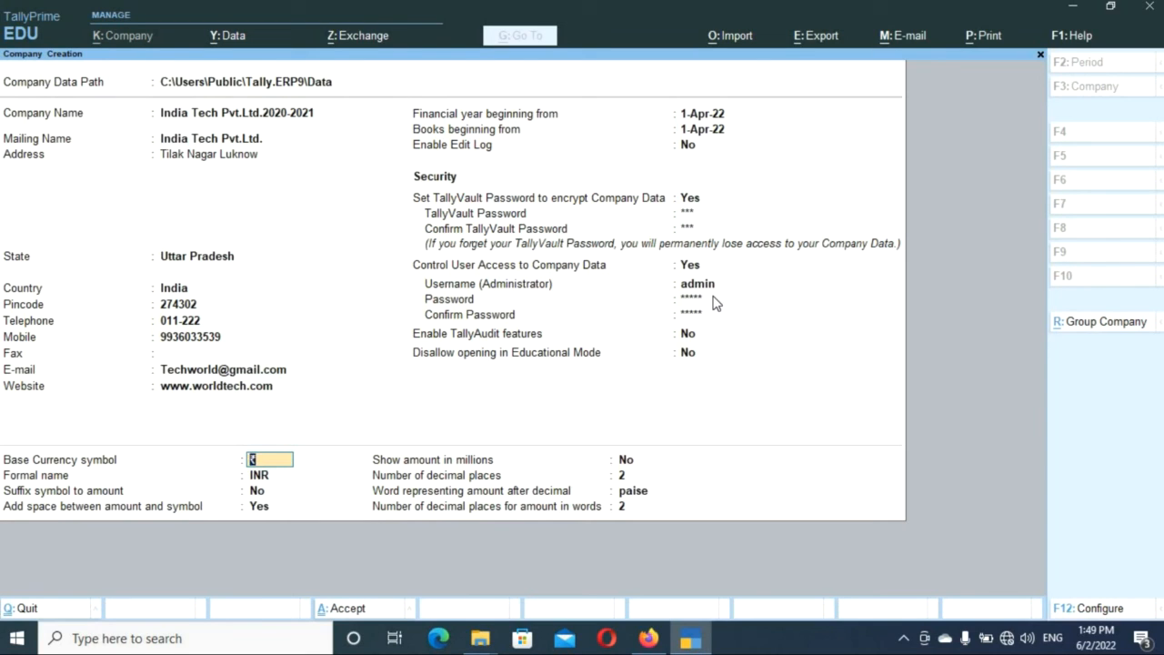
{"action": "key", "text": "Return"}
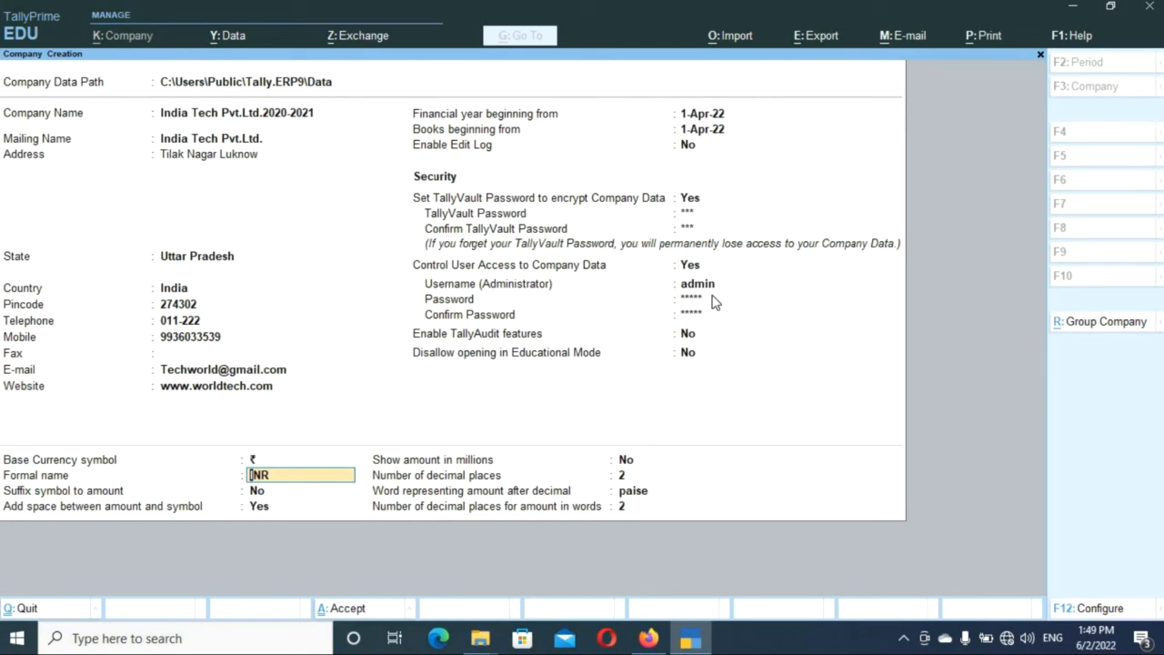
{"action": "key", "text": "Return"}
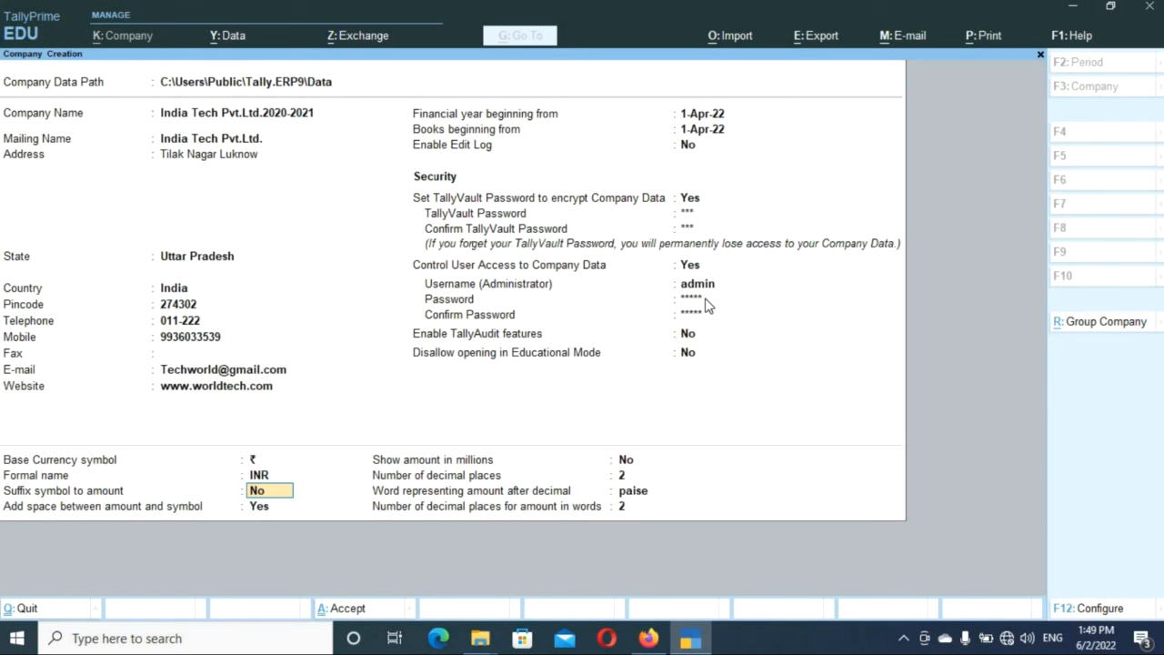
{"action": "key", "text": "Return"}
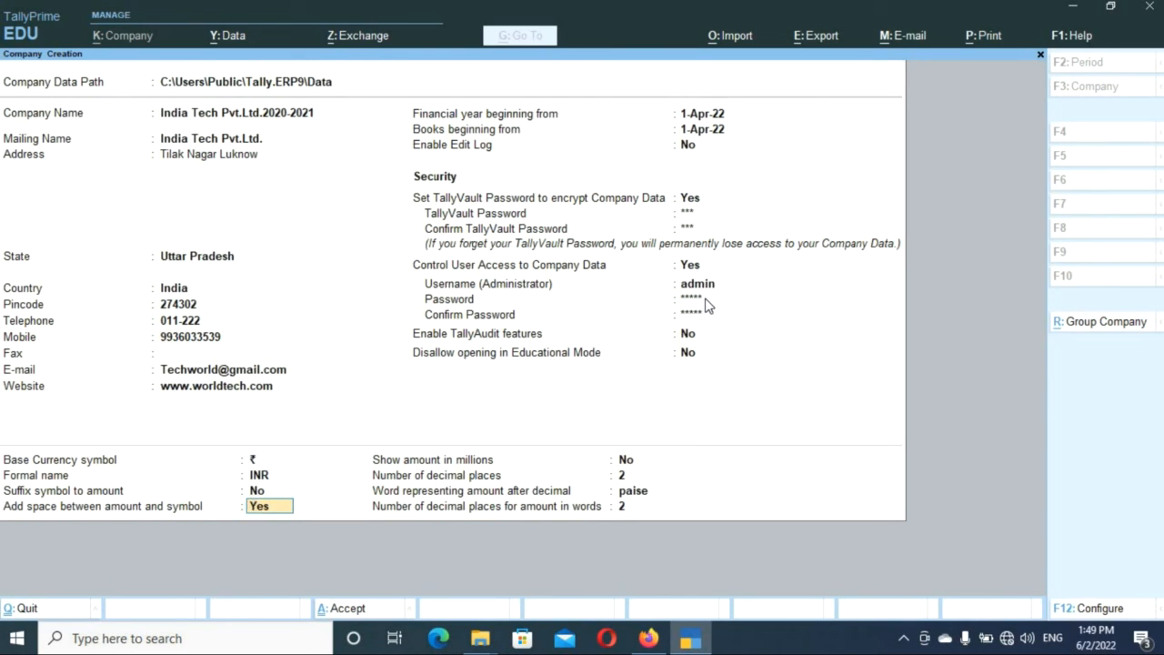
Keep the symbol spacing, millions No, 2 decimal places and paise until Accept appears.
{"action": "key", "text": "Return"}
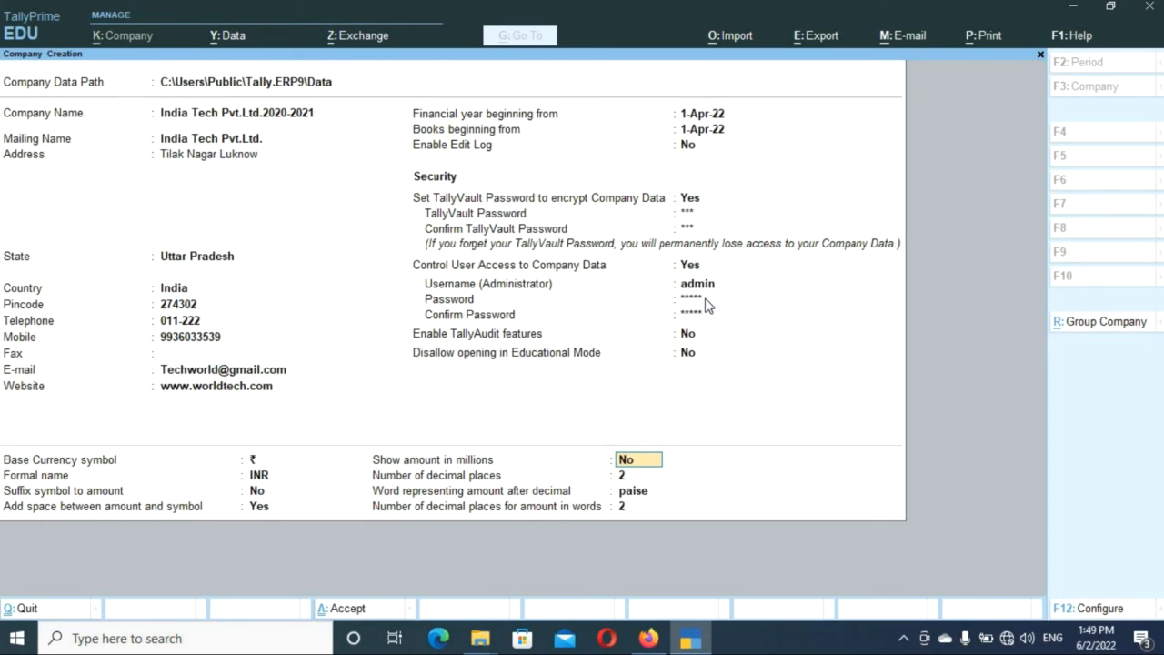
{"action": "key", "text": "Return"}
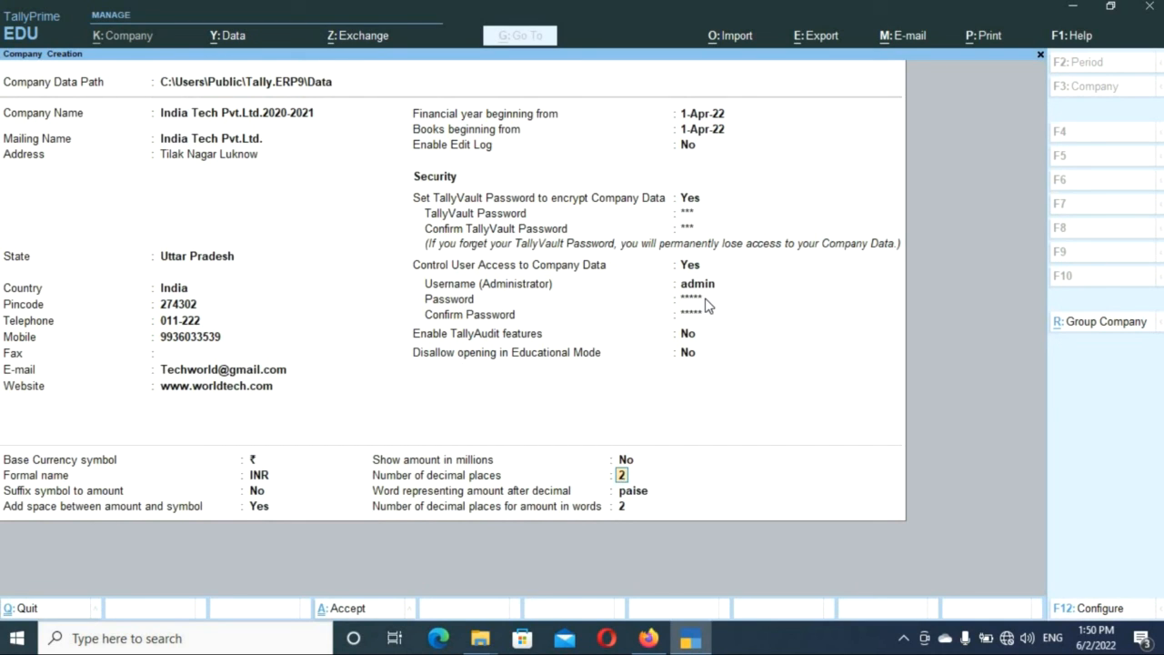
{"action": "key", "text": "Return"}
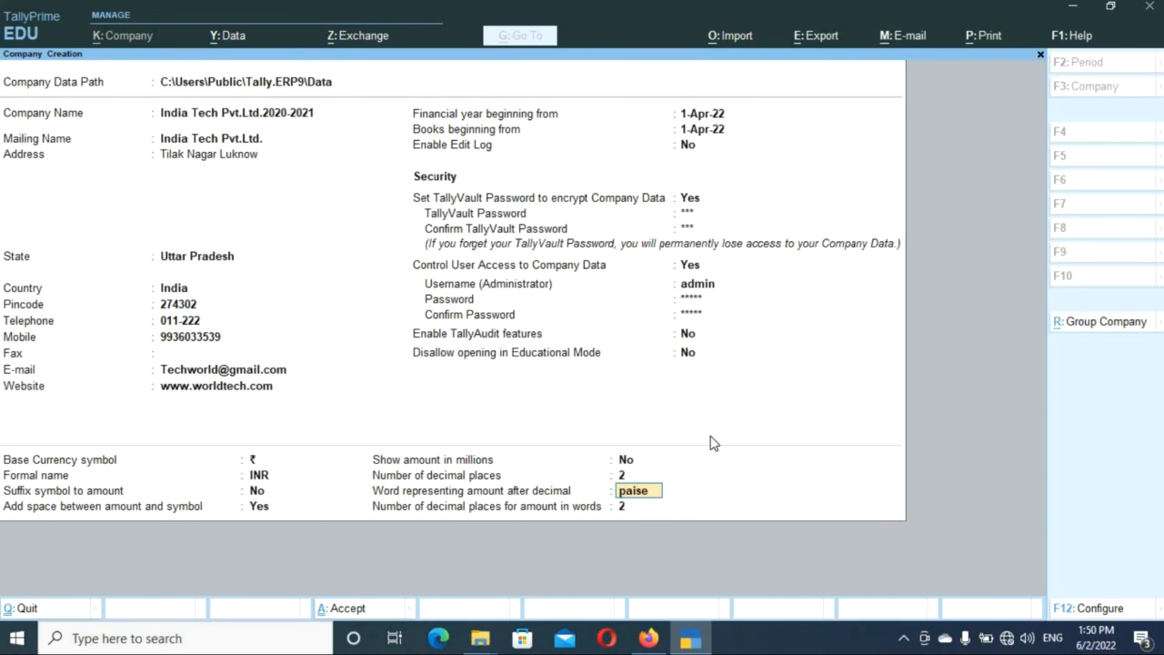
{"action": "key", "text": "Return"}
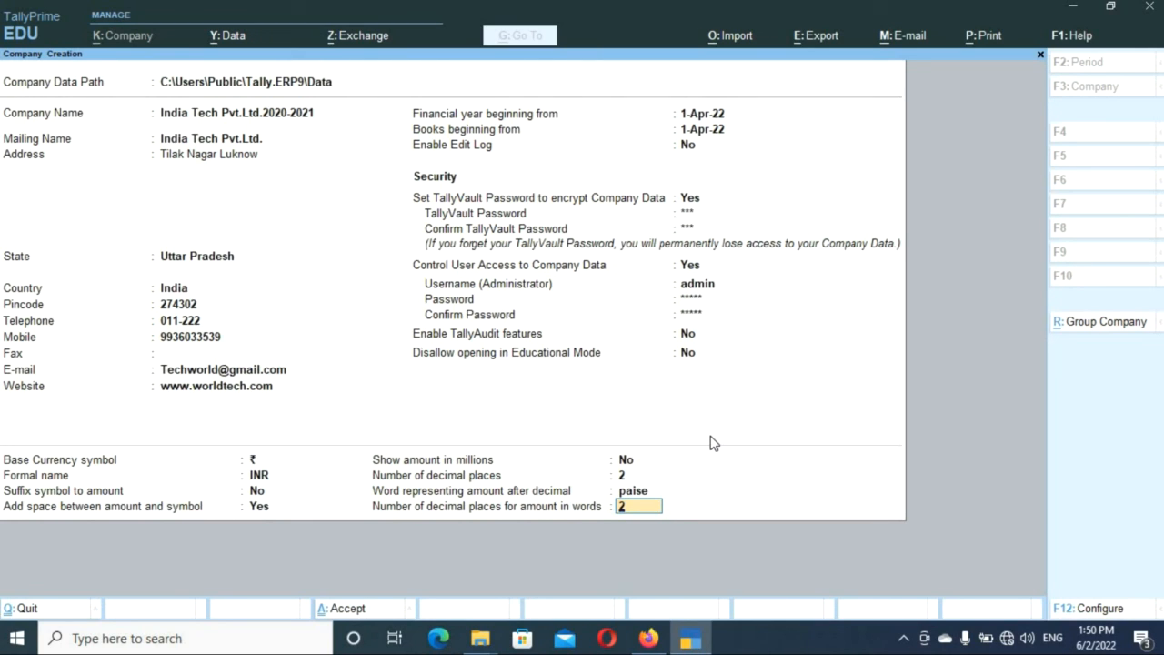
{"action": "key", "text": "Return"}
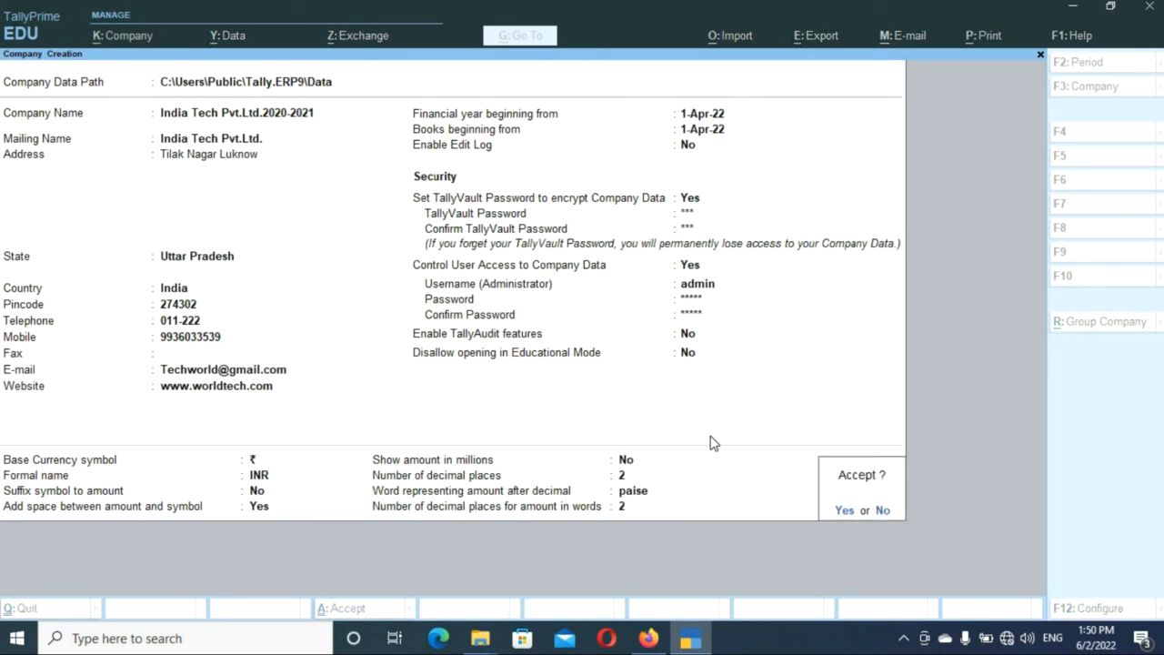
Accept the company, enter the TallyVault password, log in as admin, and quit Company Features.
{"action": "left_click", "coordinate": [842, 509]}
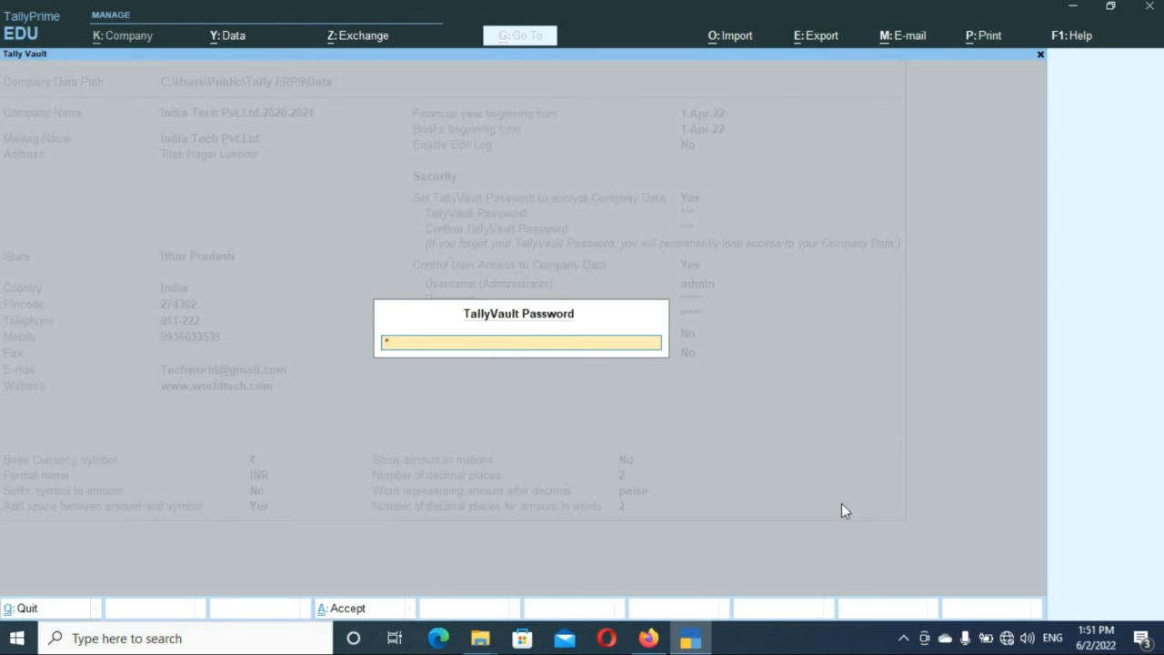
{"action": "key", "text": "Return"}
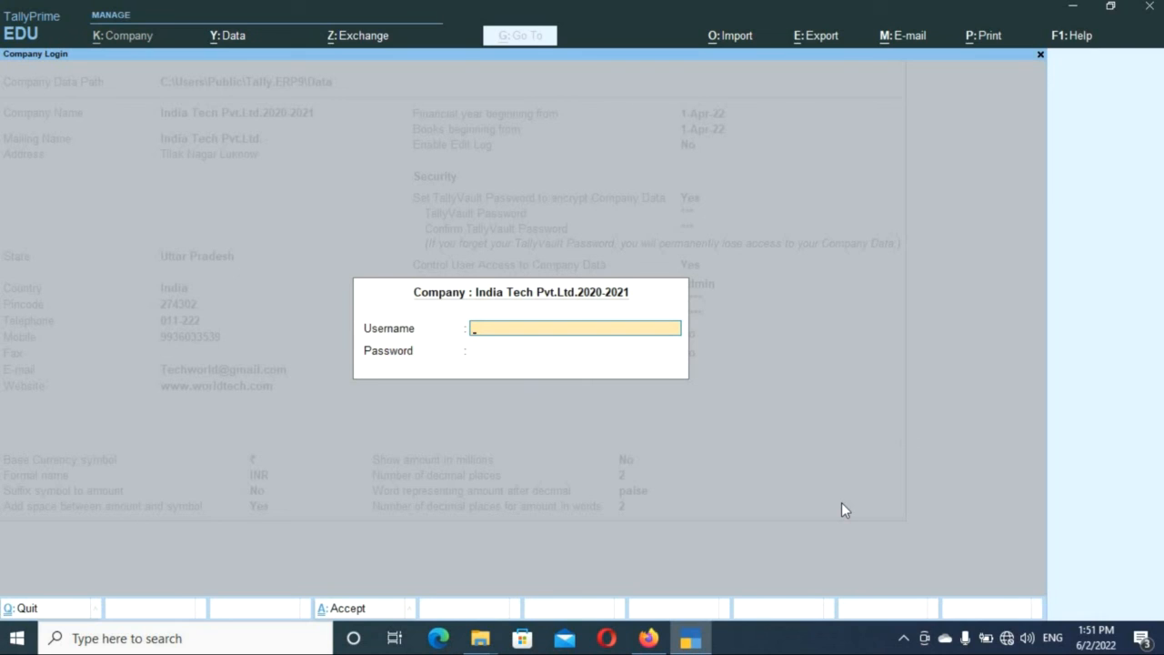
{"action": "type", "text": "admin"}
{"action": "key", "text": "Return"}
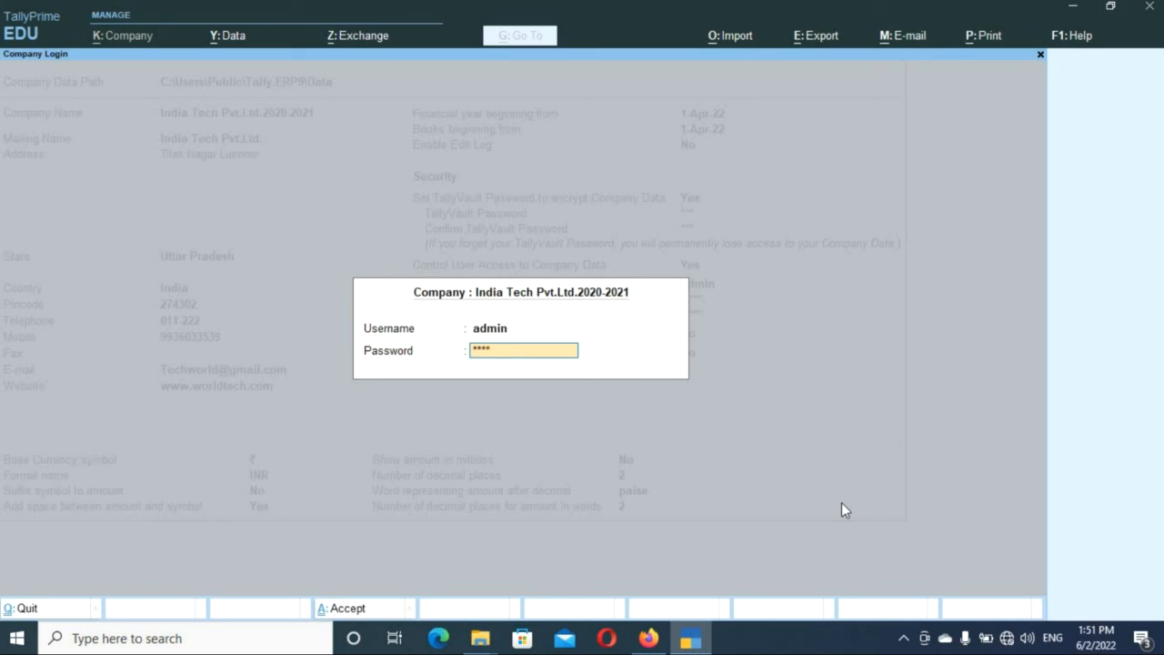
{"action": "key", "text": "Return"}
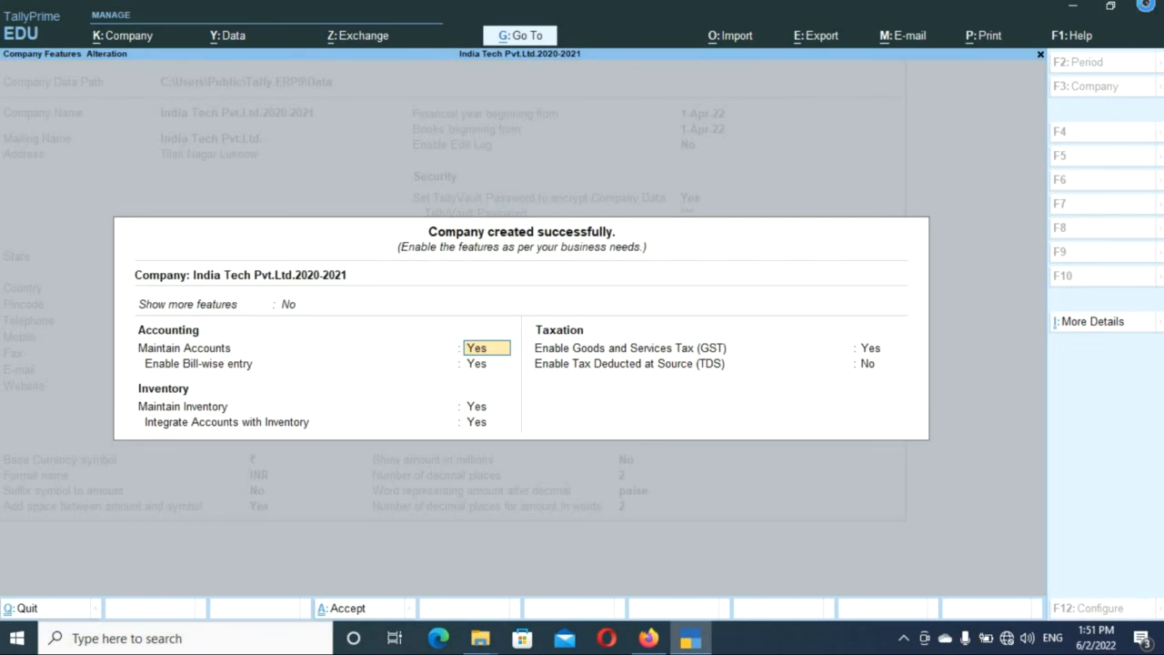
{"action": "left_click", "coordinate": [1148, 11]}
{"action": "left_click", "coordinate": [503, 396]}
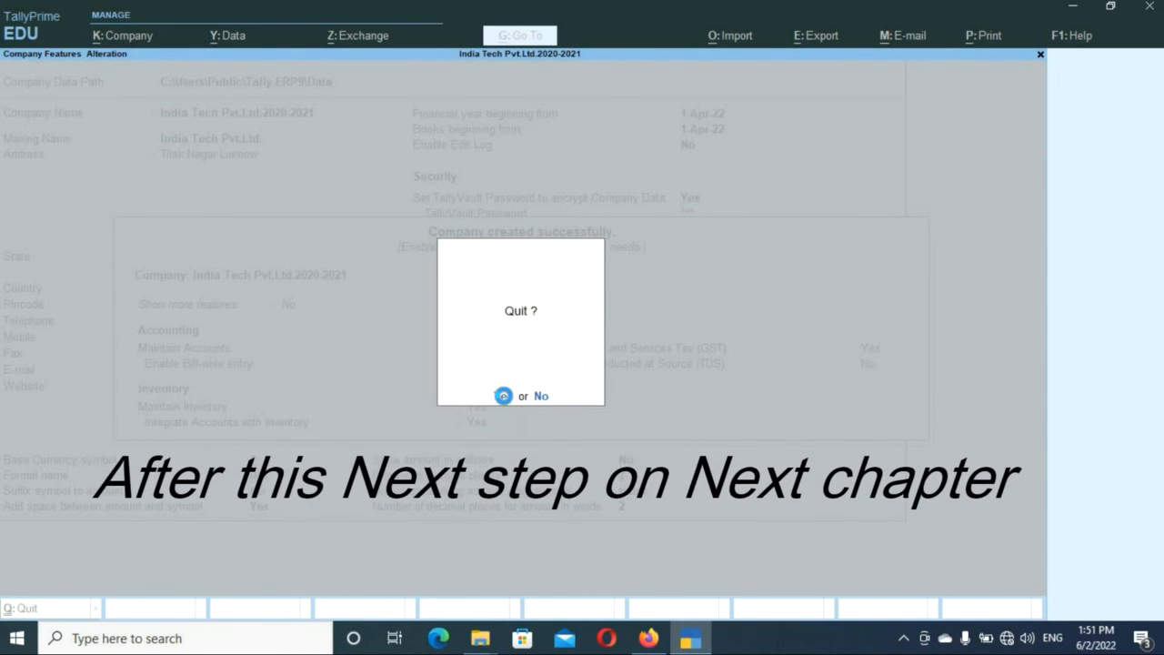